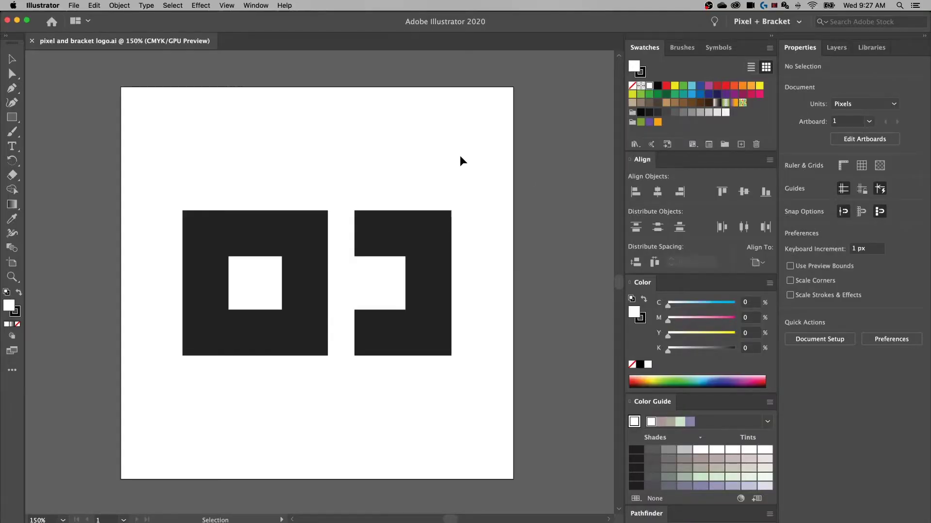
Deselect the logo shapes, turn on rulers with Cmd+R, and return to the Selection tool
drag(523, 165, 163, 431)
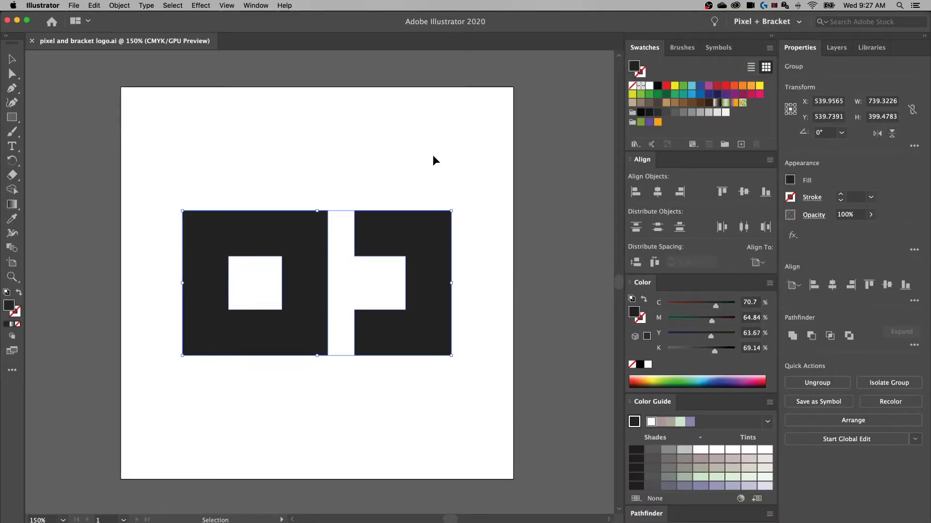
click(363, 129)
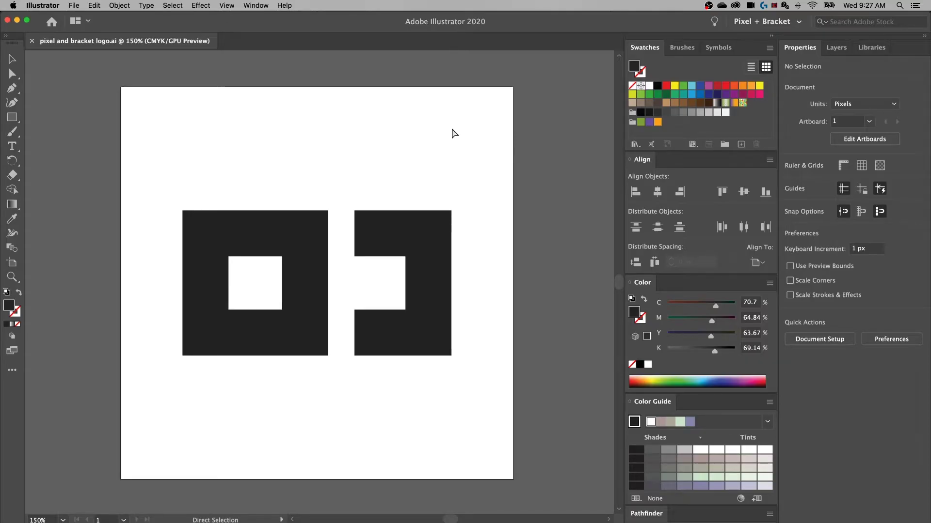
key(v)
key(super+r)
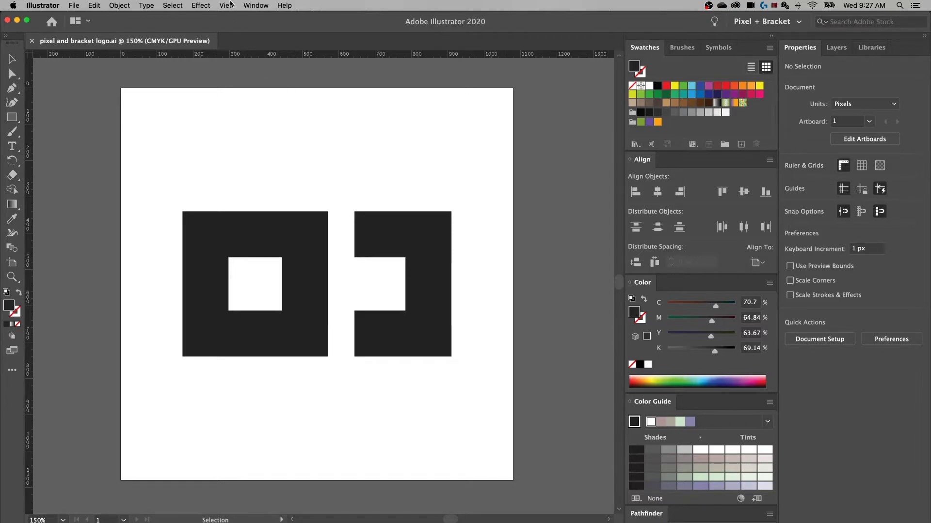
click(230, 4)
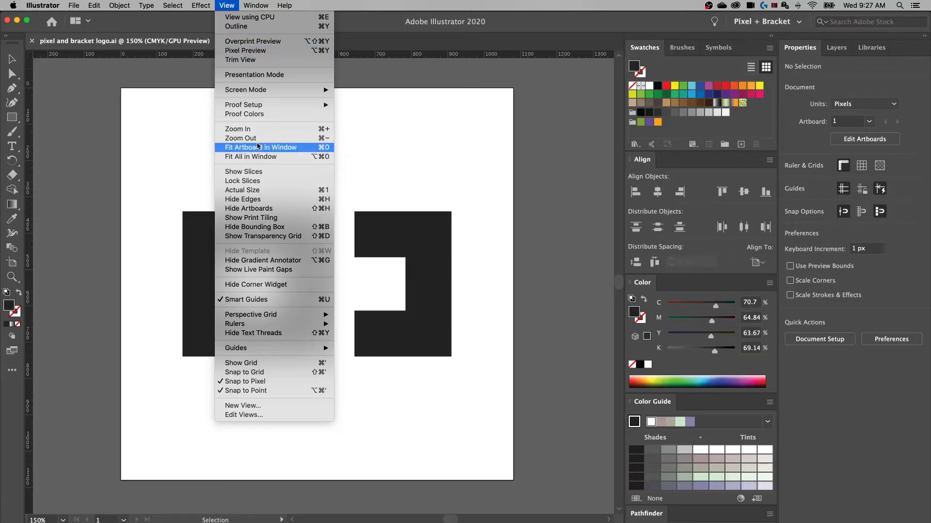
click(268, 237)
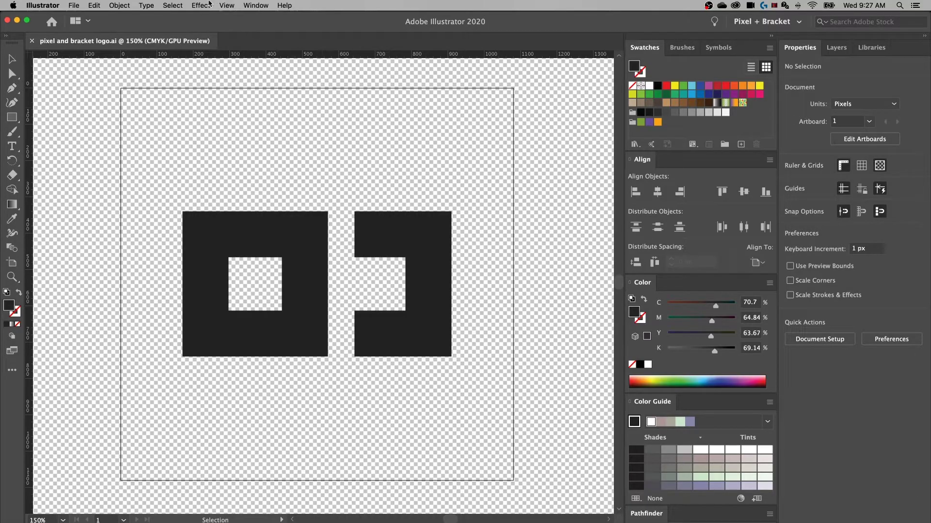
click(225, 5)
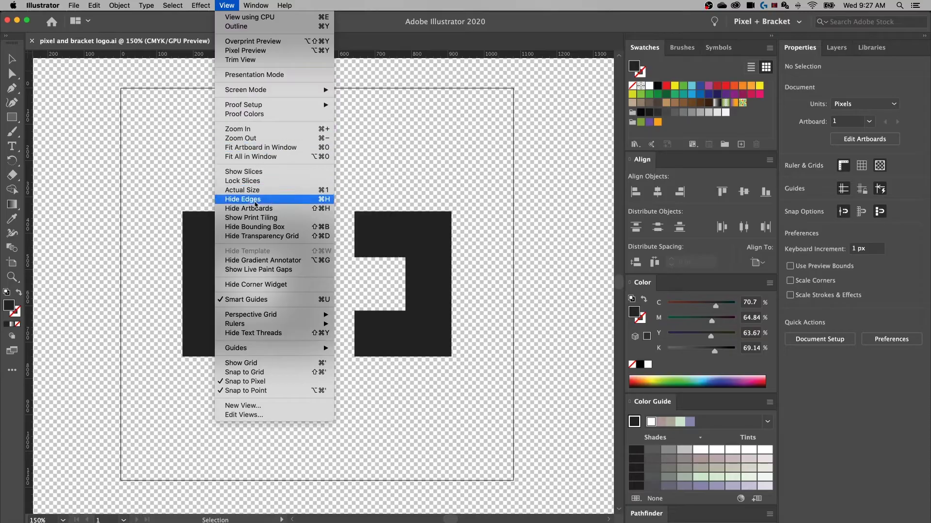
click(265, 237)
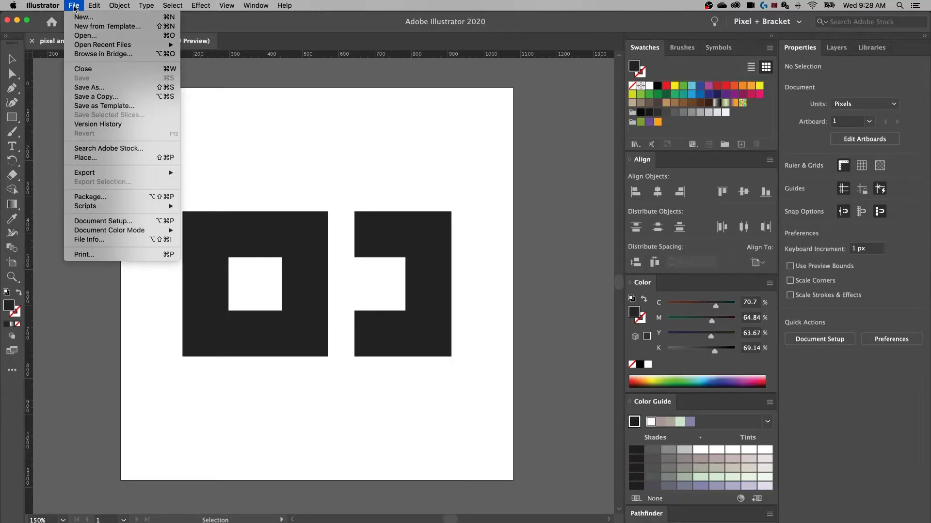
mouse_move(136, 232)
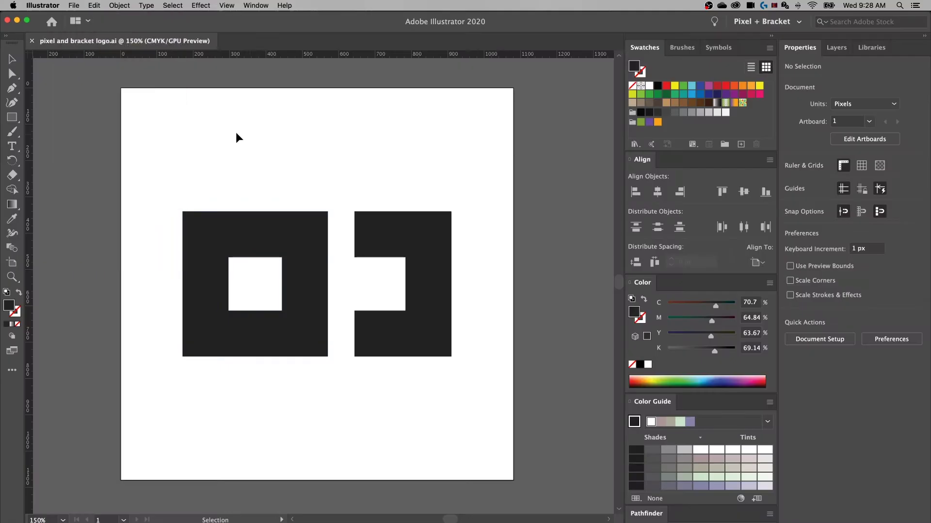
Start Save As for pixel and bracket logo.ai and drop down the Format list
click(73, 6)
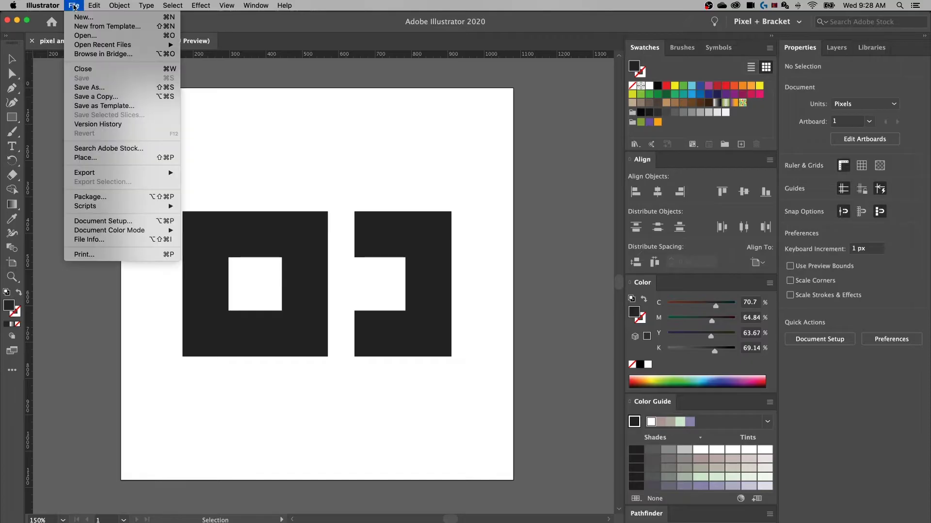
click(87, 88)
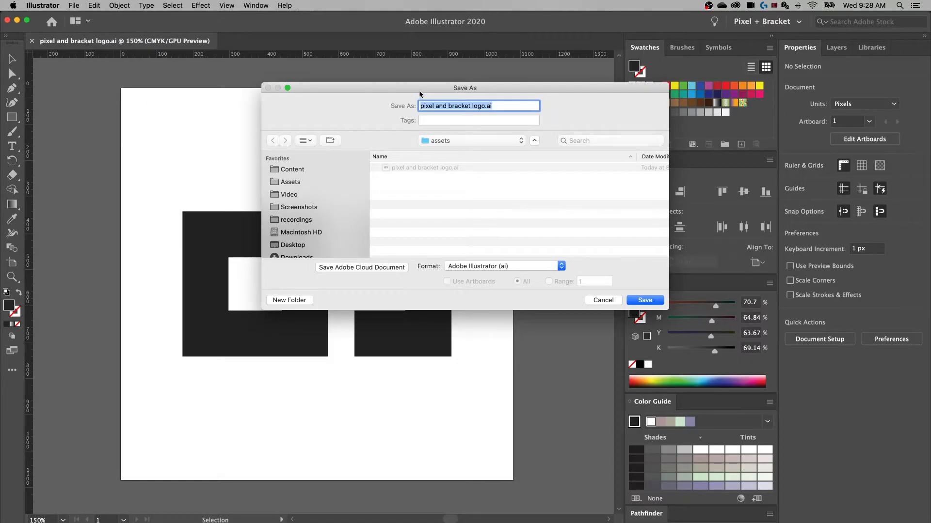
drag(420, 93, 264, 91)
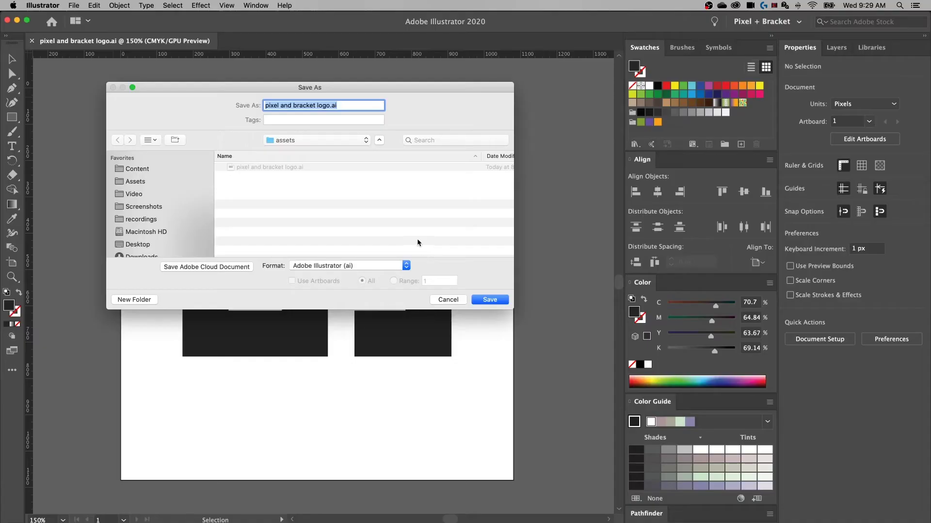
click(361, 268)
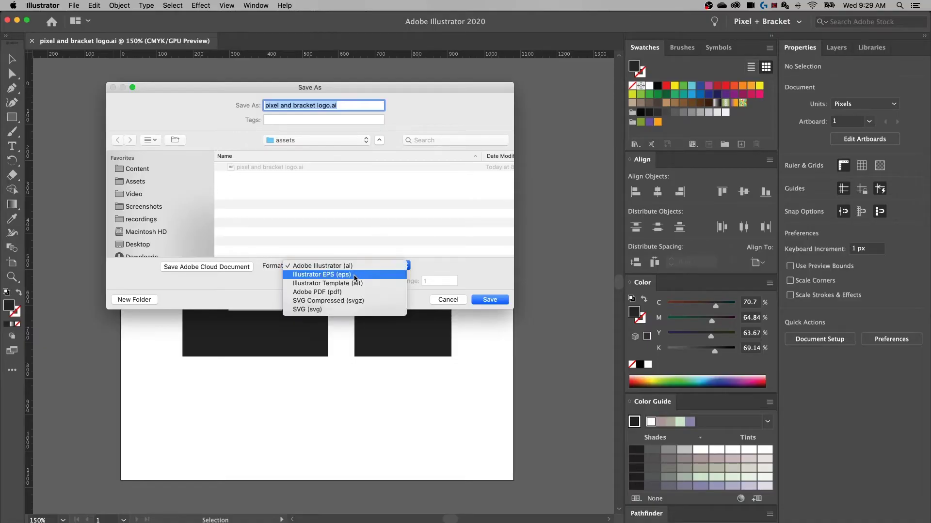
Choose Illustrator EPS (eps) as the format, toggle Use Artboards, and save
click(361, 274)
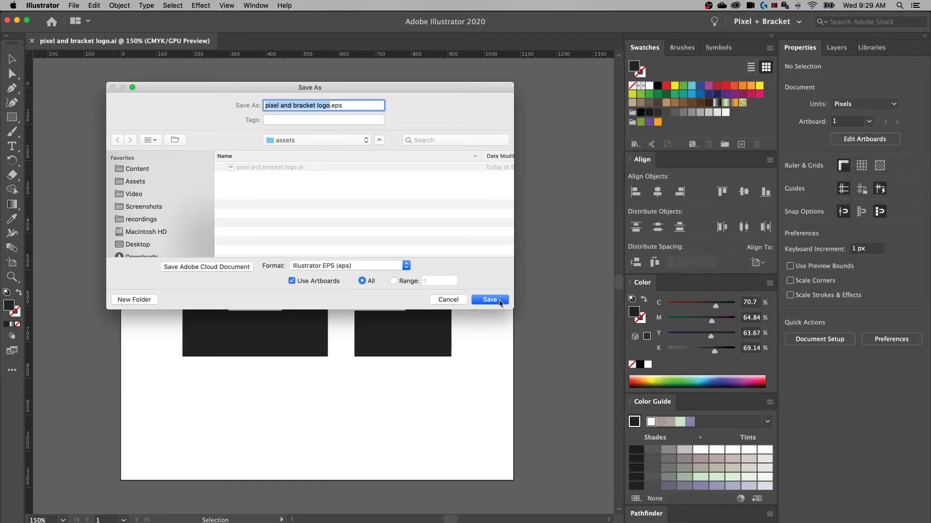
click(320, 281)
click(502, 304)
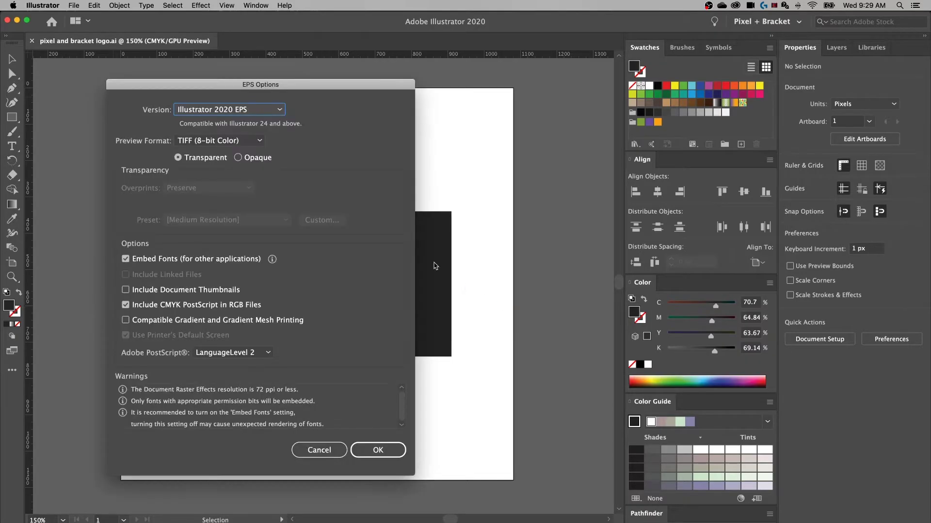
Keep version Illustrator 2020 EPS with TIFF (8-bit Color) Transparent preview and confirm
drag(320, 86, 641, 76)
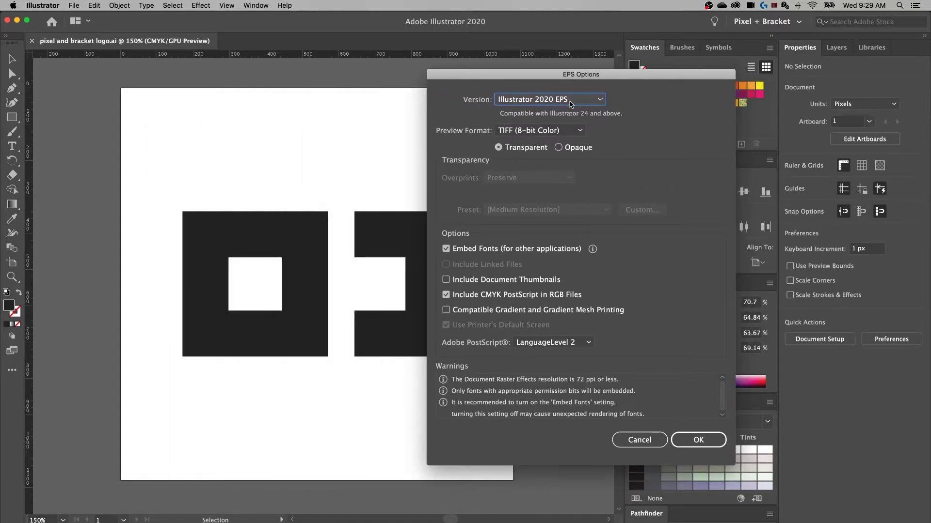
click(571, 103)
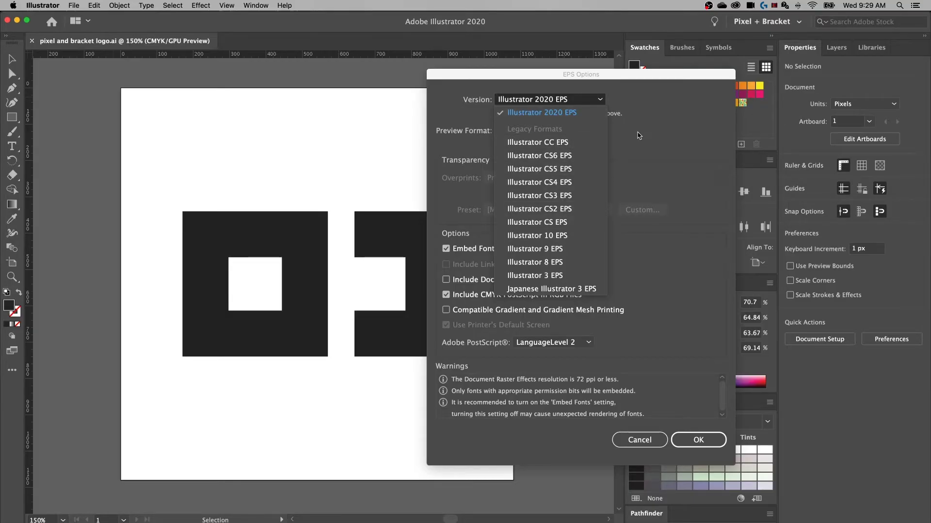
click(641, 120)
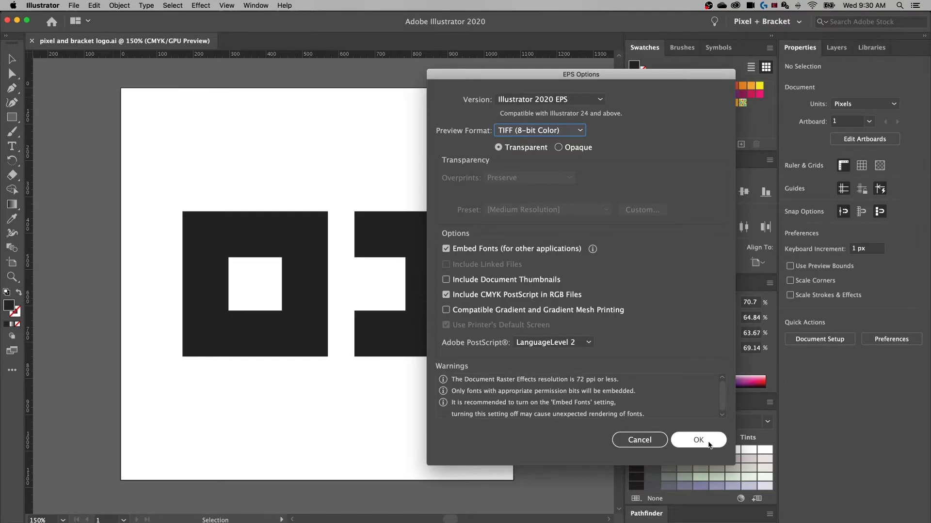
click(708, 444)
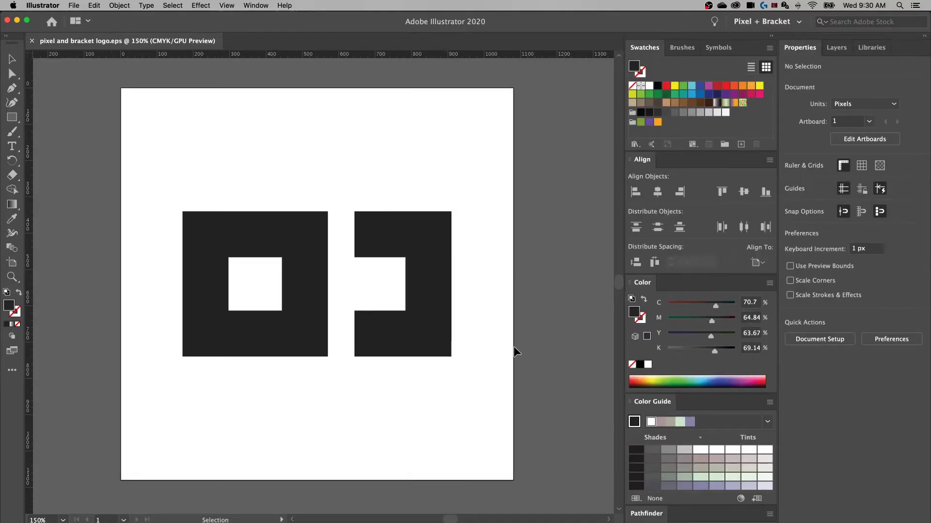
Quick Look pixel and bracket logo-01.eps and logo.eps in the assets folder
mouse_move(322, 519)
click(185, 515)
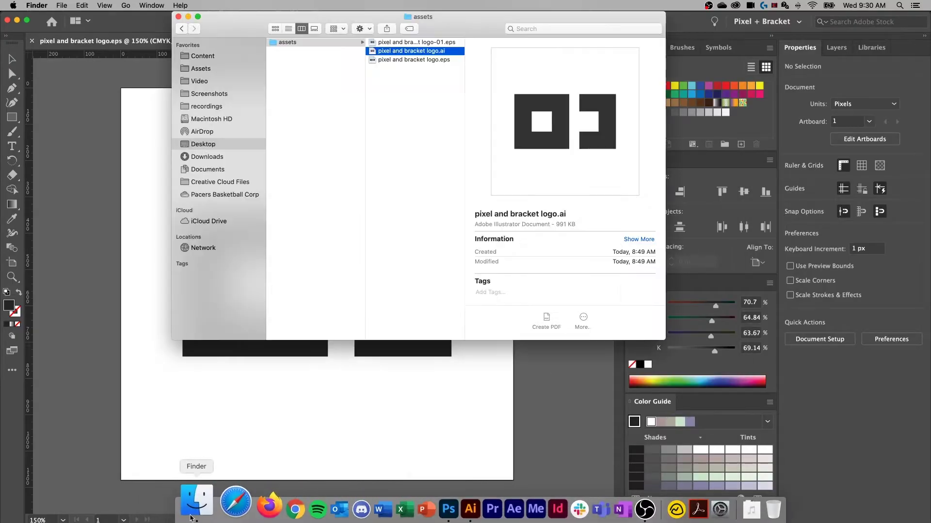
click(431, 80)
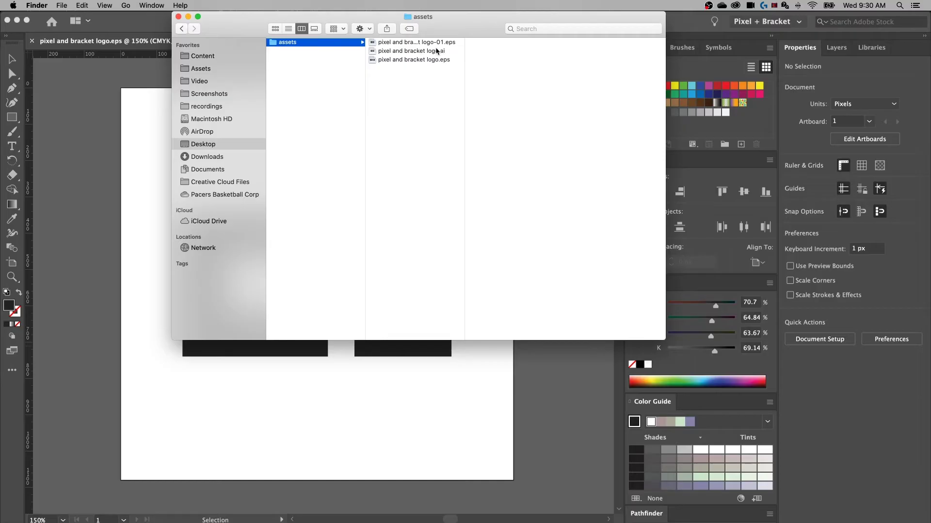
click(440, 43)
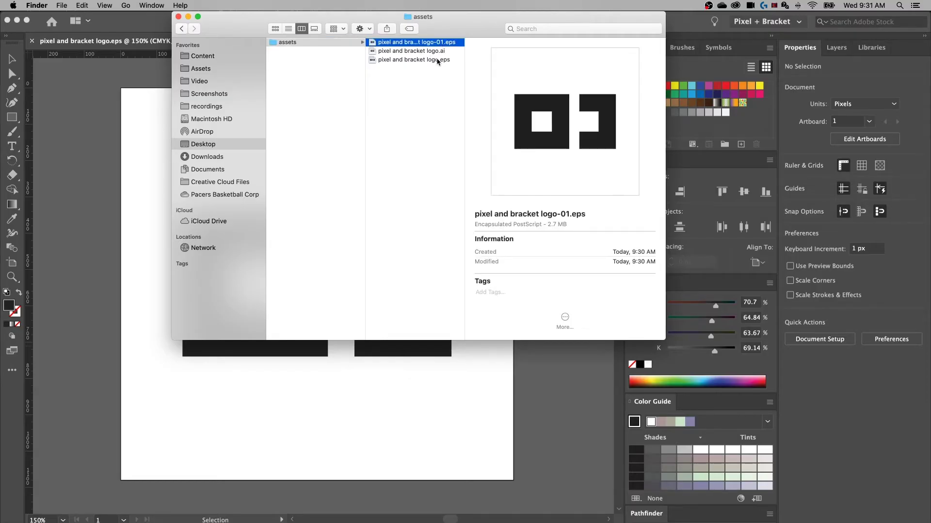
click(438, 59)
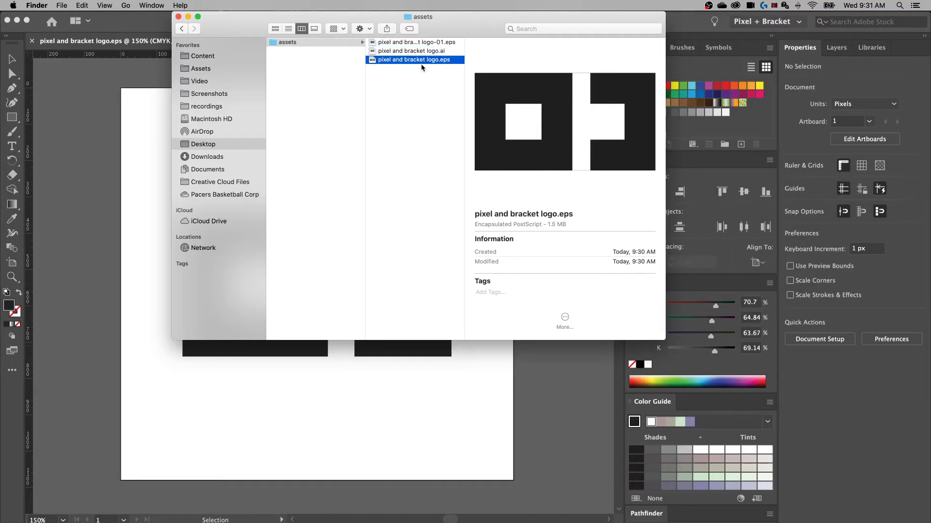
key(space)
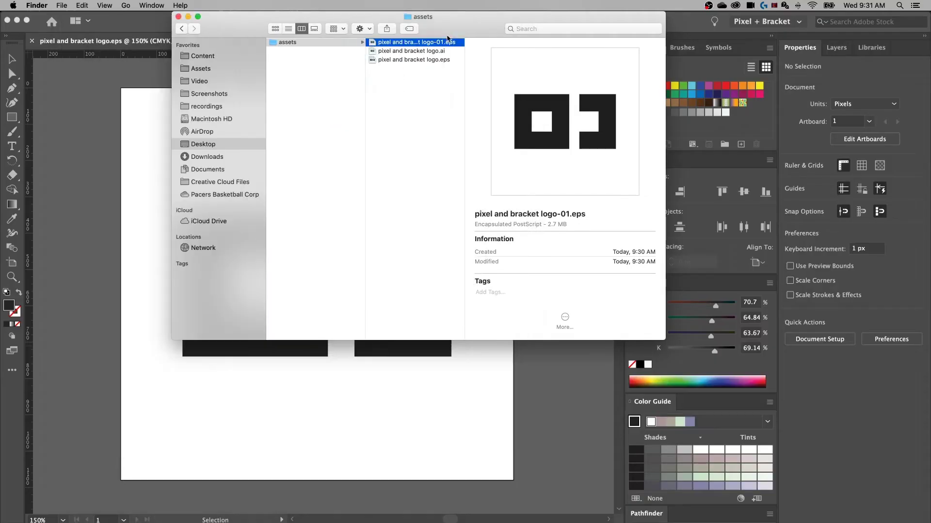
Open logo-01.eps in Photoshop rasterized at 4500 × 4500 px, 300 ppi, then return to Illustrator
drag(430, 45, 416, 512)
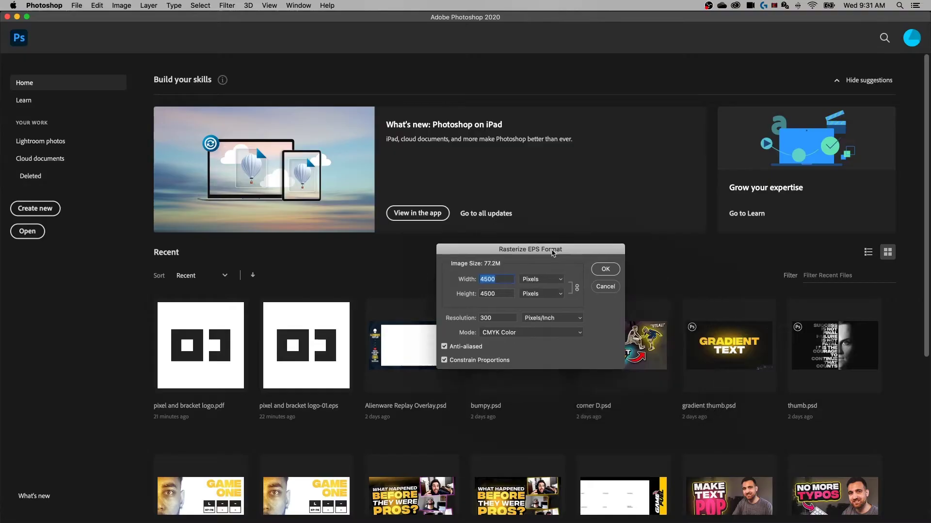
drag(552, 253, 420, 164)
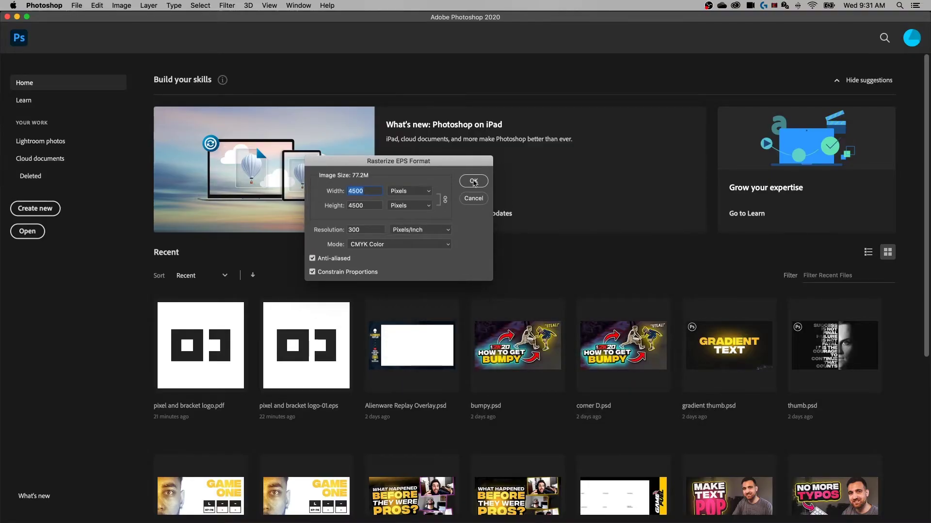
click(473, 180)
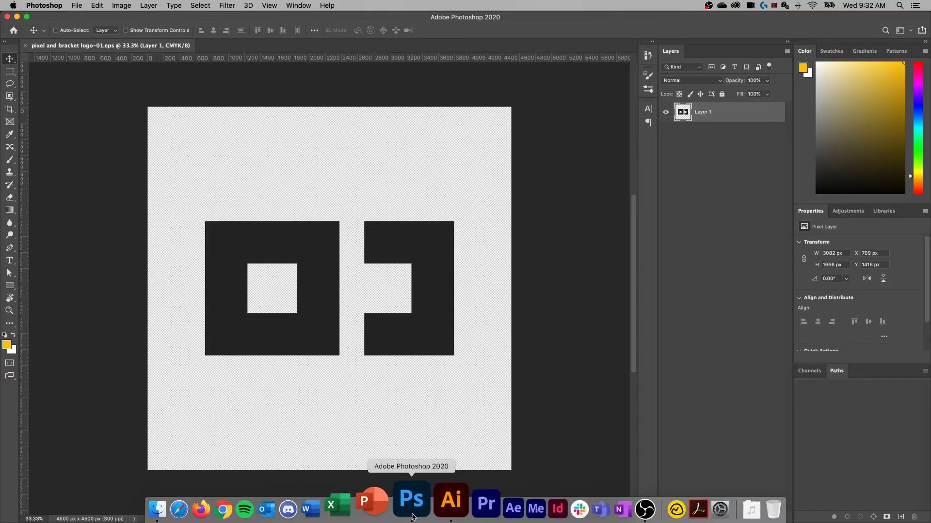
click(465, 509)
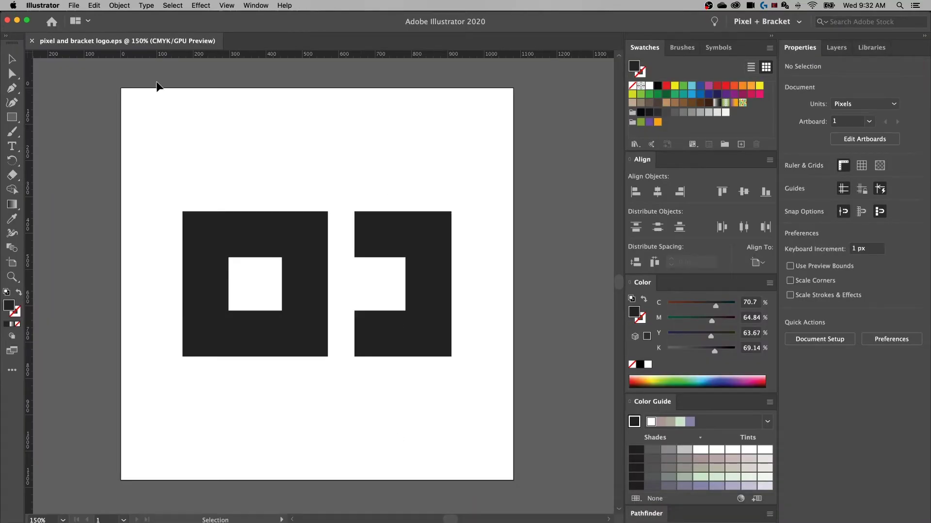
Save the logo in Adobe PDF (pdf) format as pixel and bracket logo.pdf
click(73, 6)
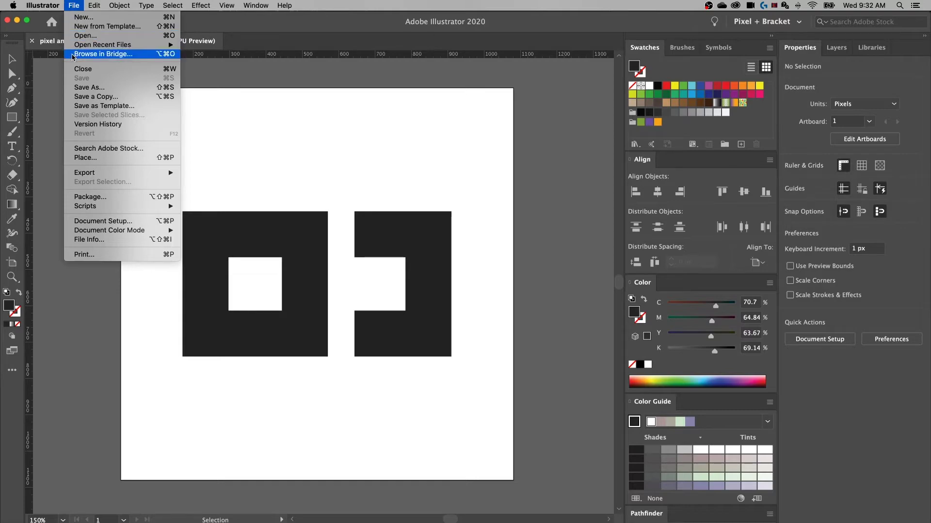
mouse_move(111, 174)
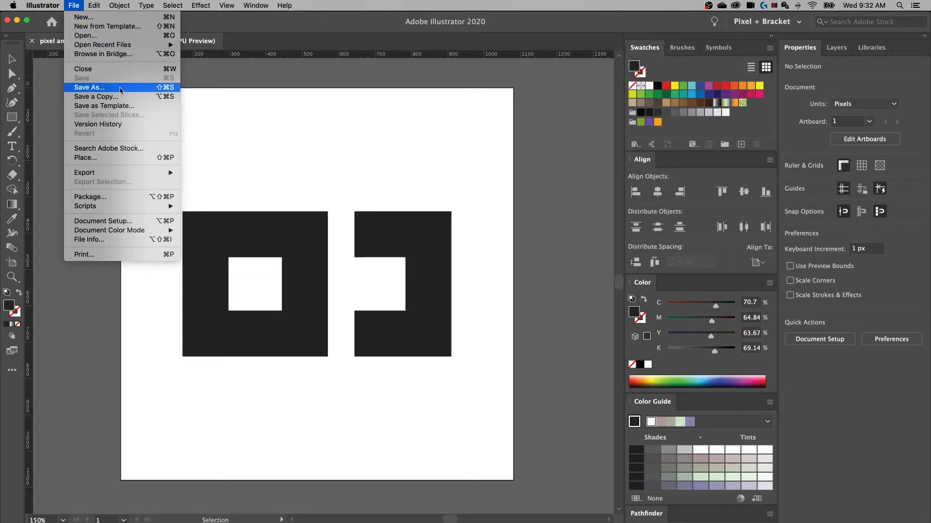
click(89, 87)
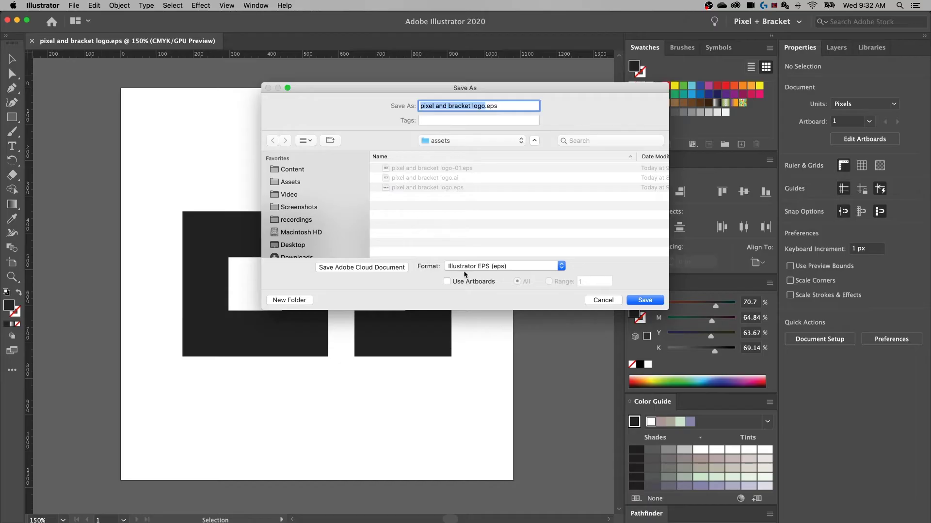
click(465, 266)
click(468, 285)
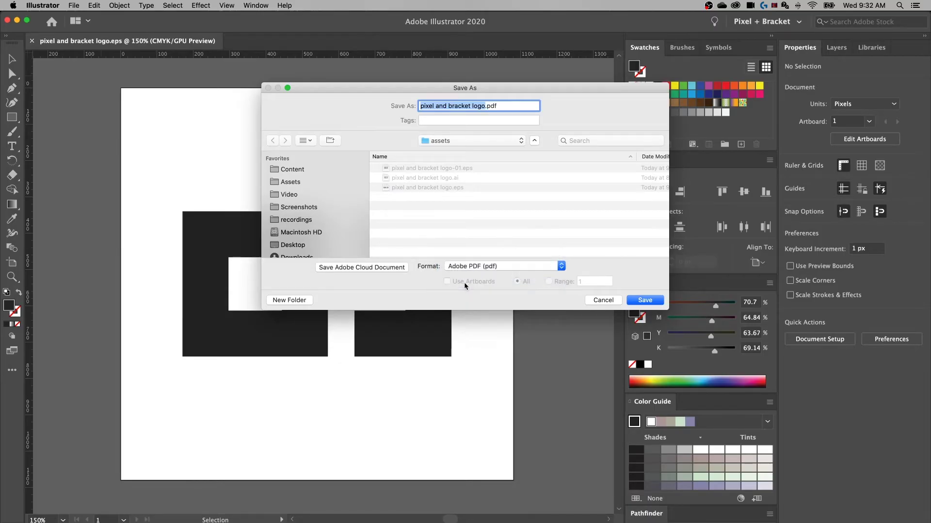
click(645, 301)
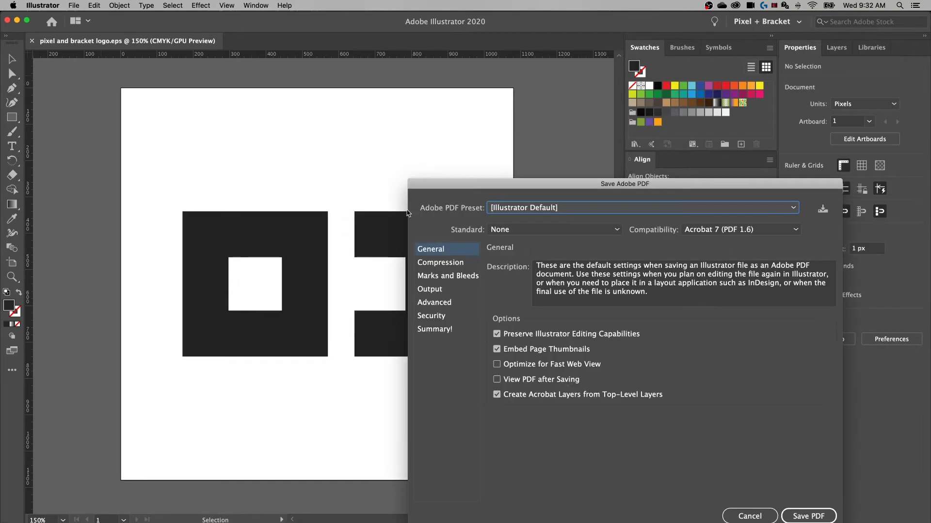
Review the PDF options and set Compatibility to Acrobat 8 (PDF 1.7)
drag(484, 184, 173, 93)
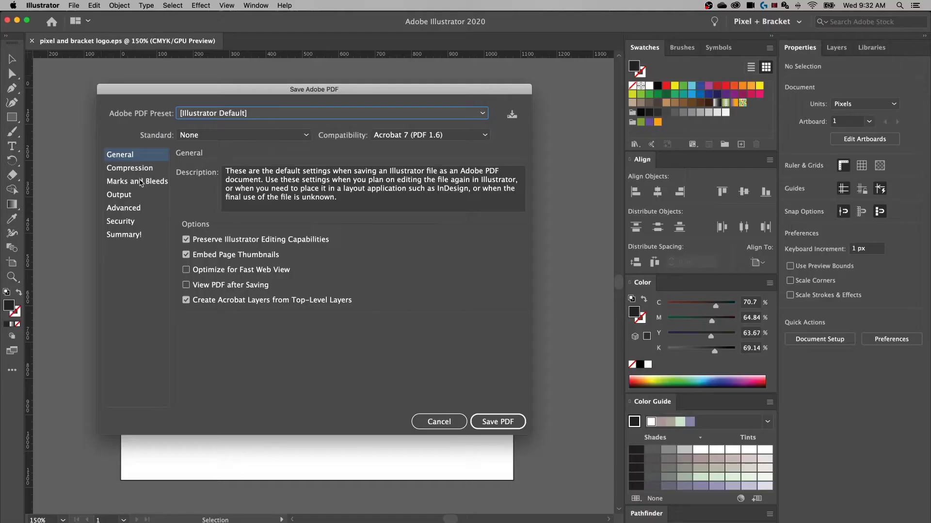
click(140, 181)
click(143, 170)
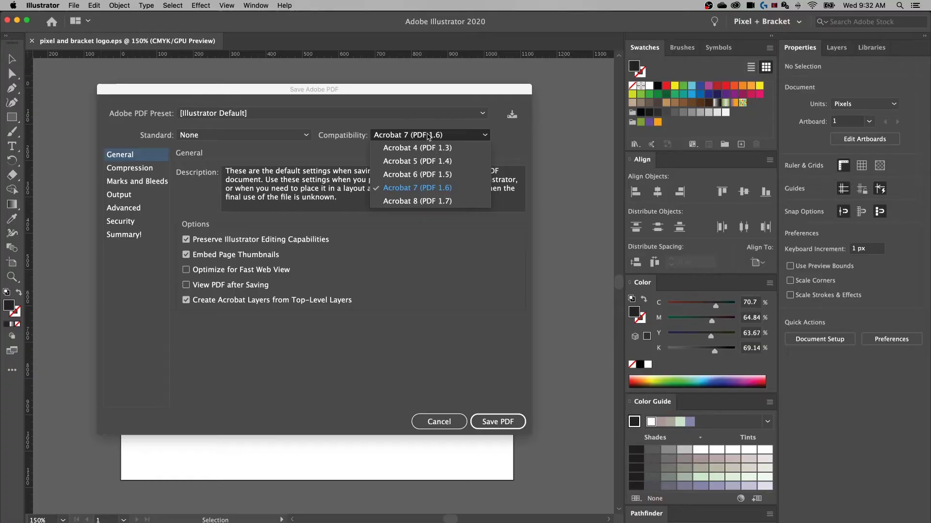
click(426, 201)
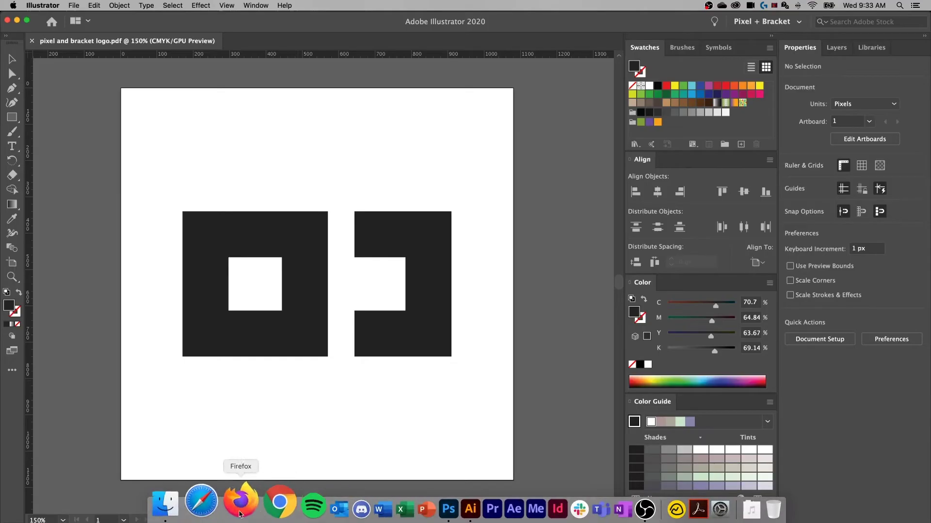
Quick Look pixel and bracket logo.pdf in the assets folder, then open it in Acrobat
click(187, 514)
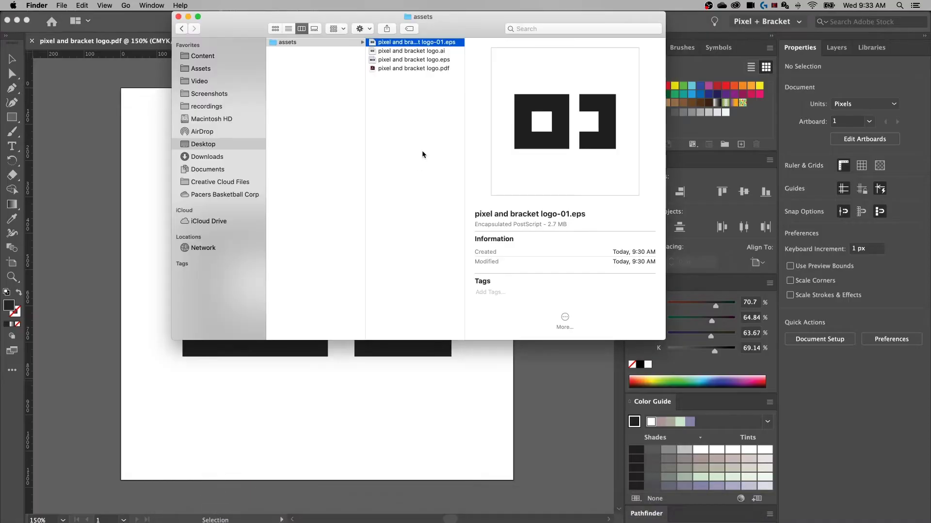
click(432, 69)
drag(467, 27, 421, 76)
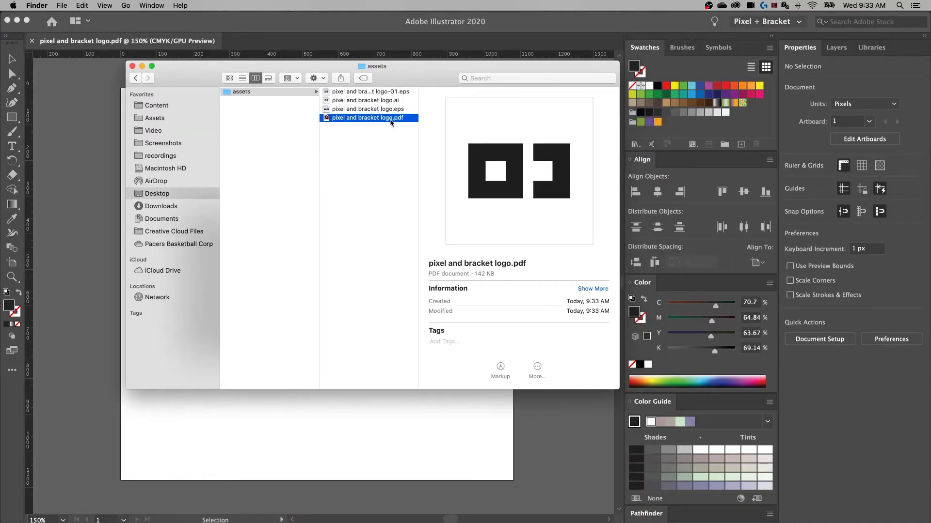
key(space)
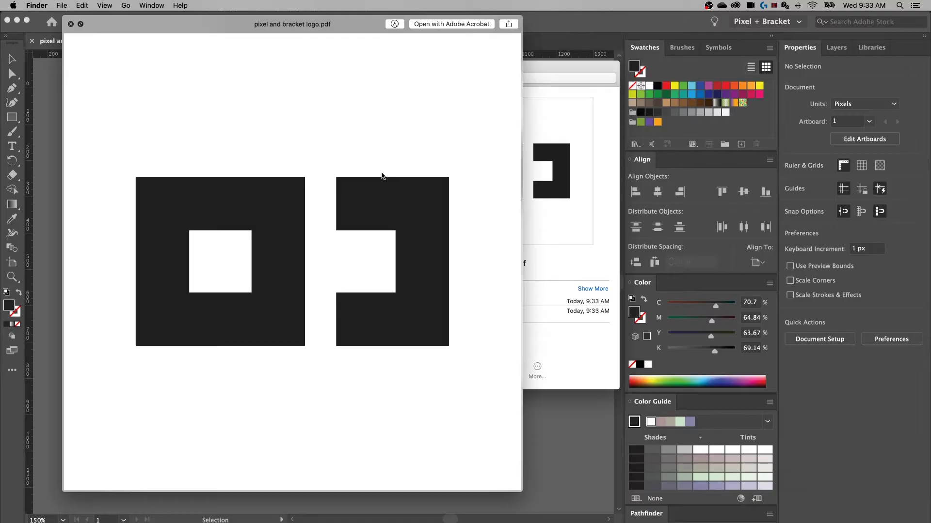
key(space)
double_click(387, 119)
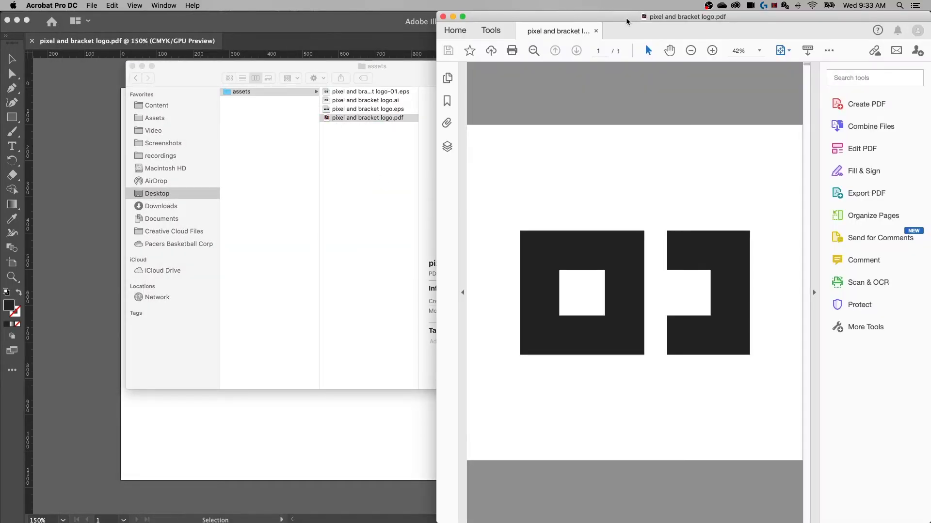
Move the Acrobat window left to inspect the logo in pixel and bracket logo.pdf
drag(626, 17, 314, 4)
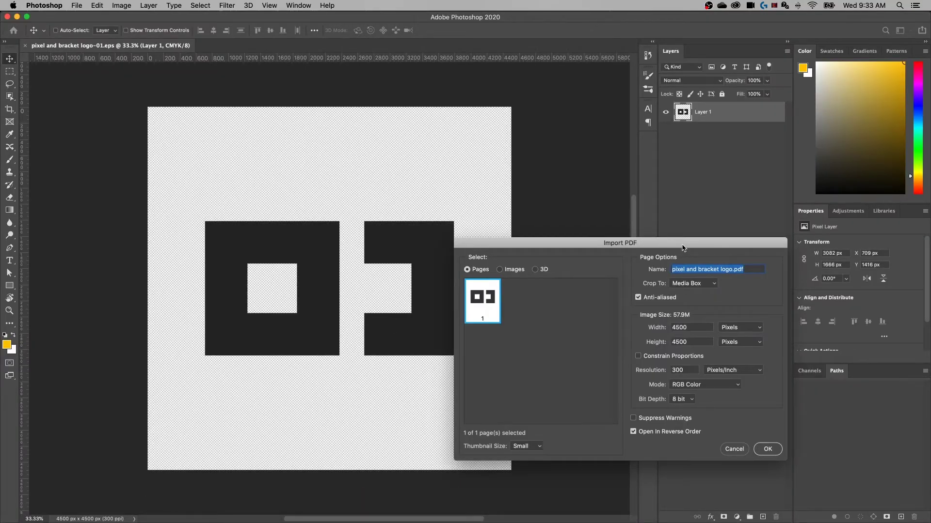
Import the PDF with Media Box crop at 4500 × 4500 px after trying Bounding Box
drag(683, 248, 341, 118)
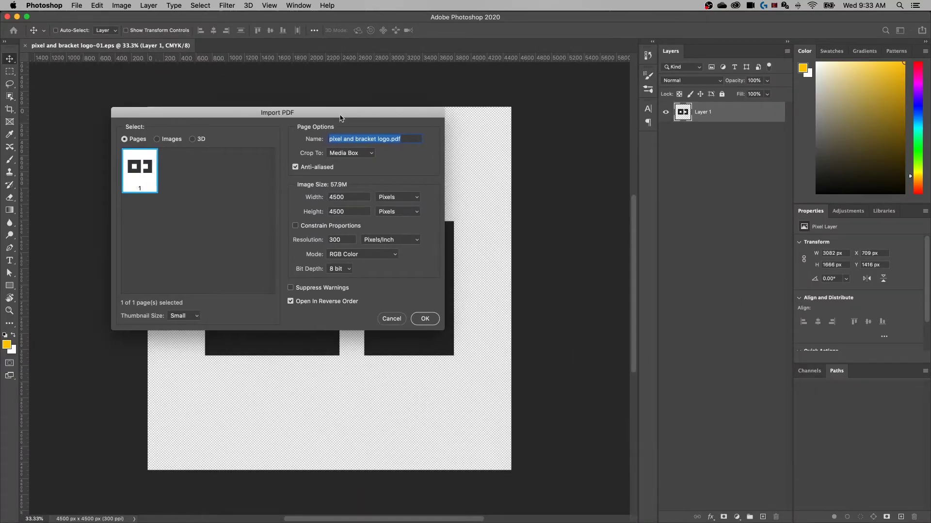
click(369, 154)
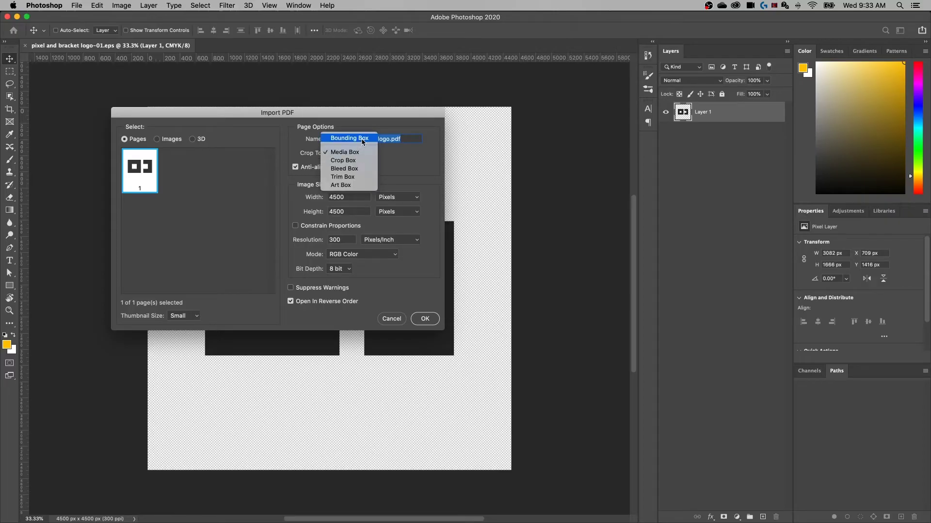
click(360, 141)
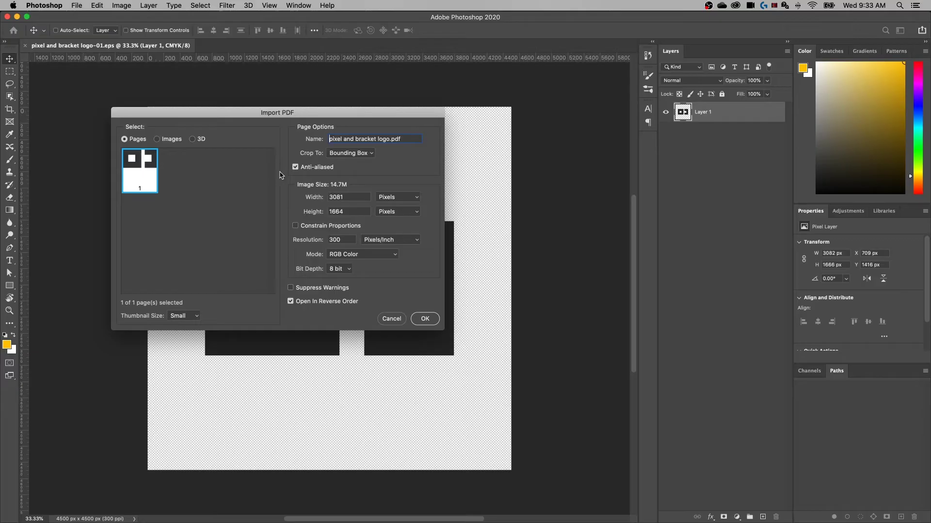
click(345, 154)
click(346, 168)
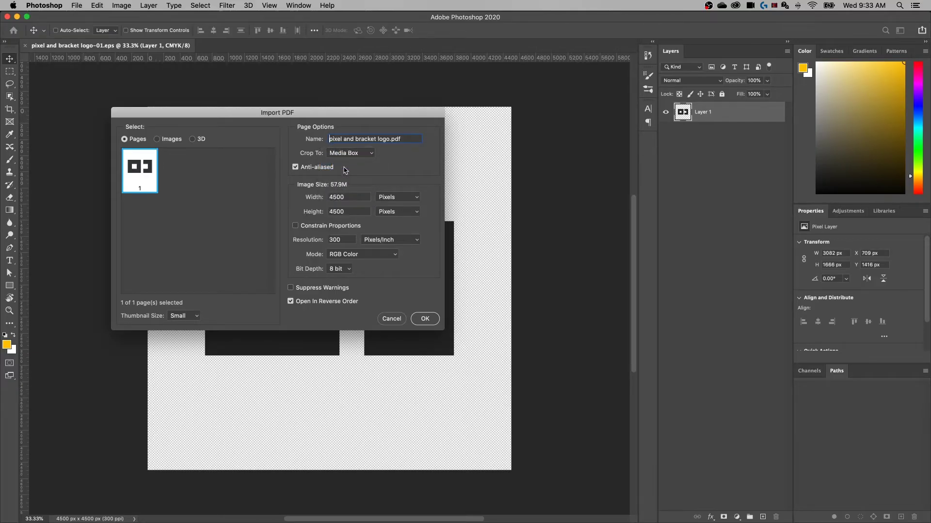
click(426, 318)
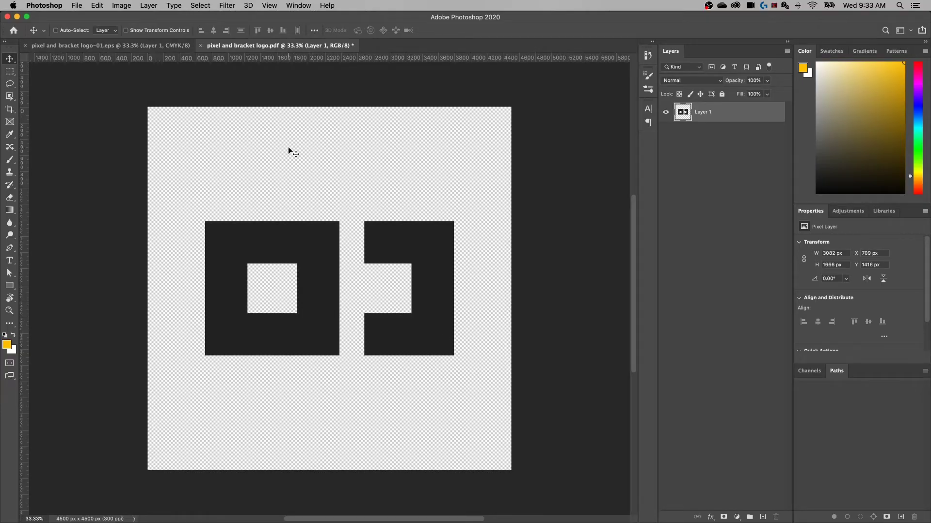
Compare the -01.eps and .pdf documents by switching between their tabs
click(138, 49)
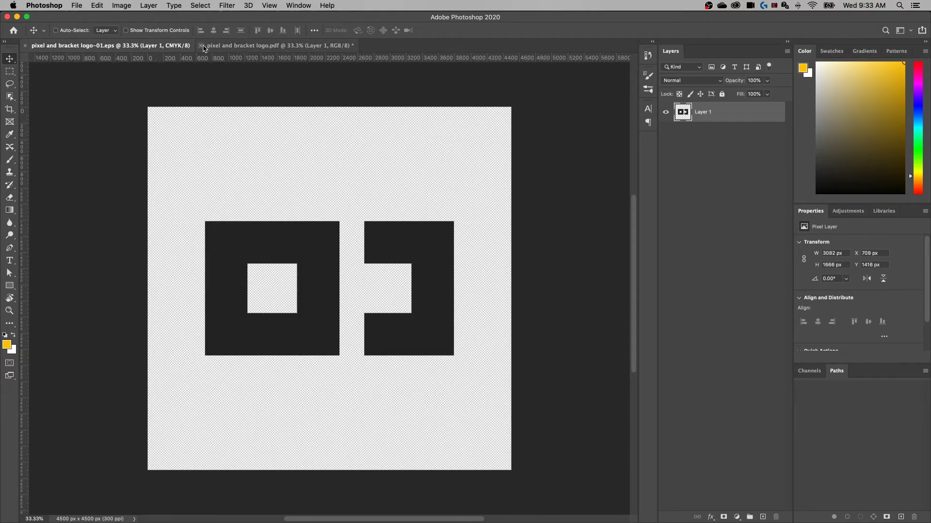
click(257, 48)
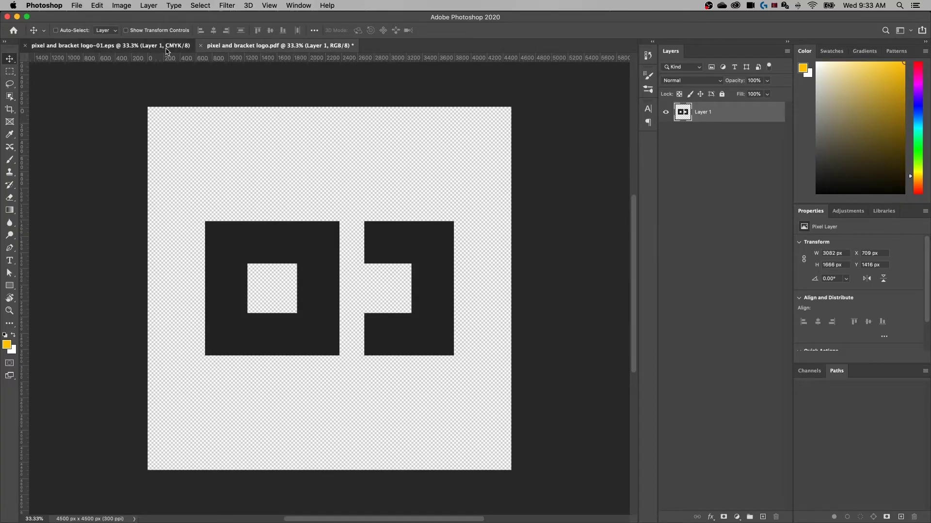
click(121, 45)
click(266, 46)
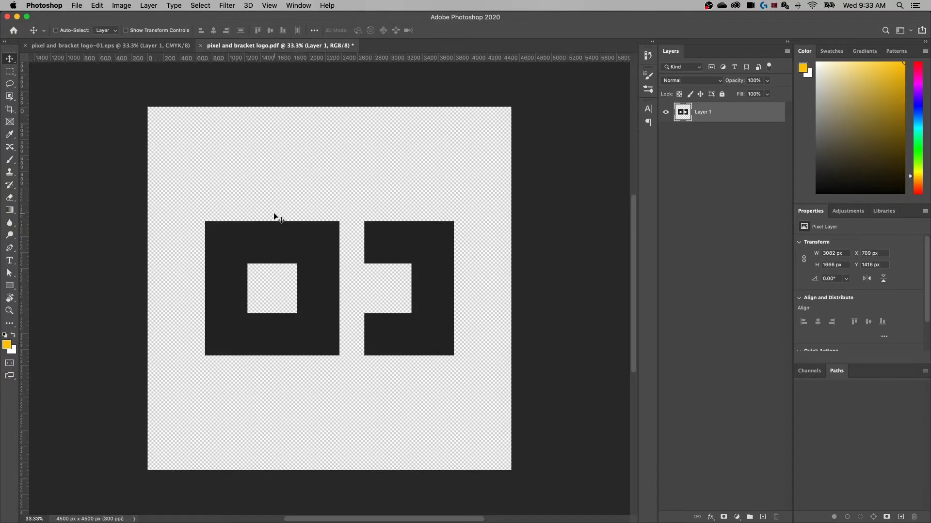
mouse_move(308, 521)
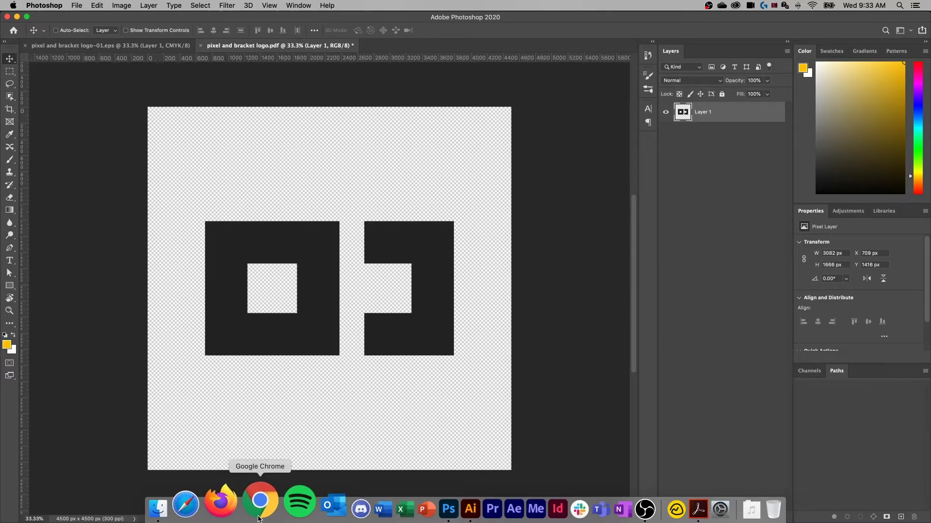
Back in Illustrator, save the logo in SVG (svg) format, bringing up the SVG Options dialog
click(434, 502)
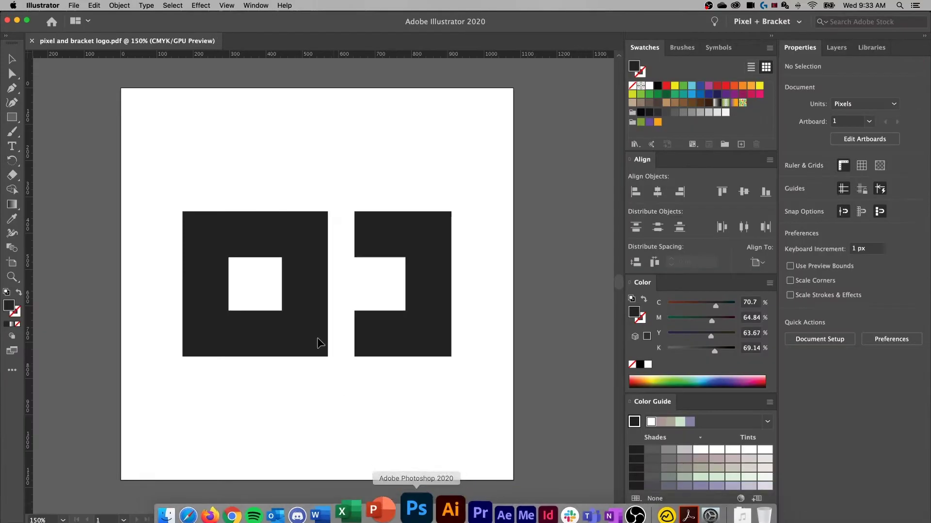
click(73, 6)
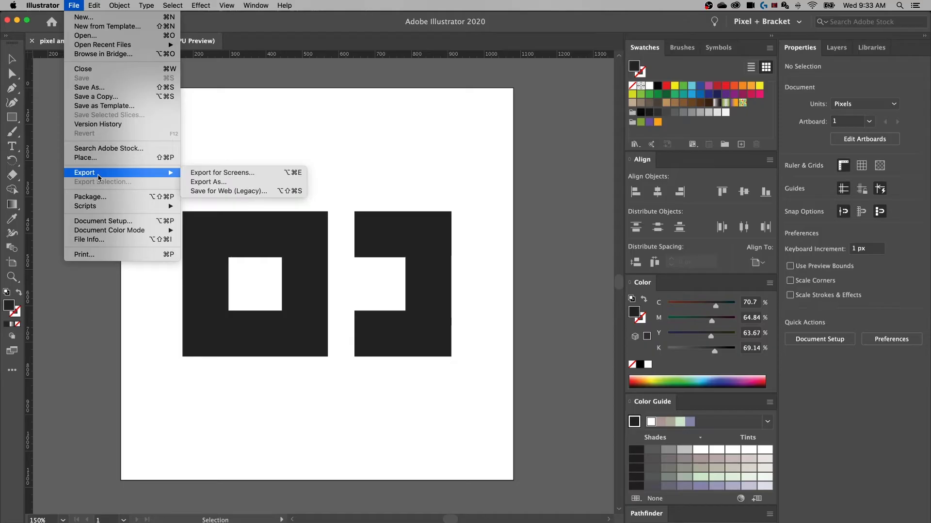
click(92, 87)
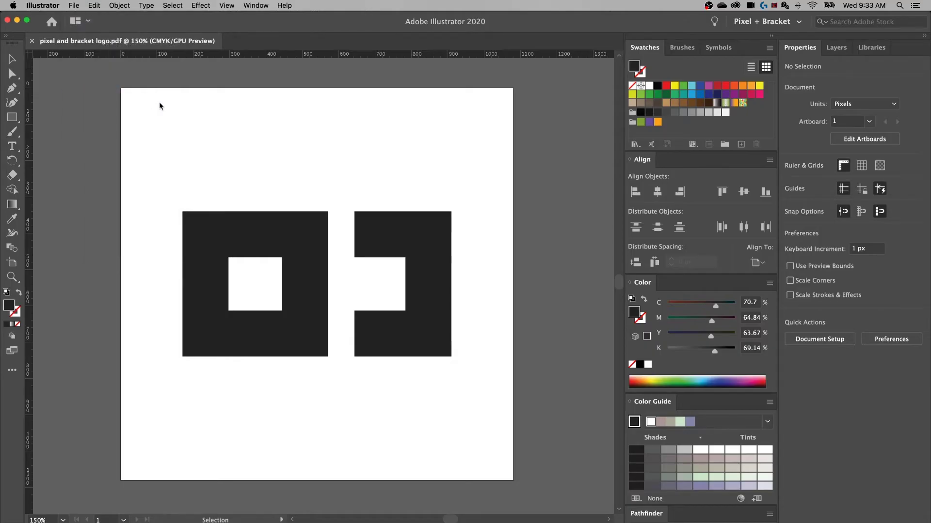
click(471, 268)
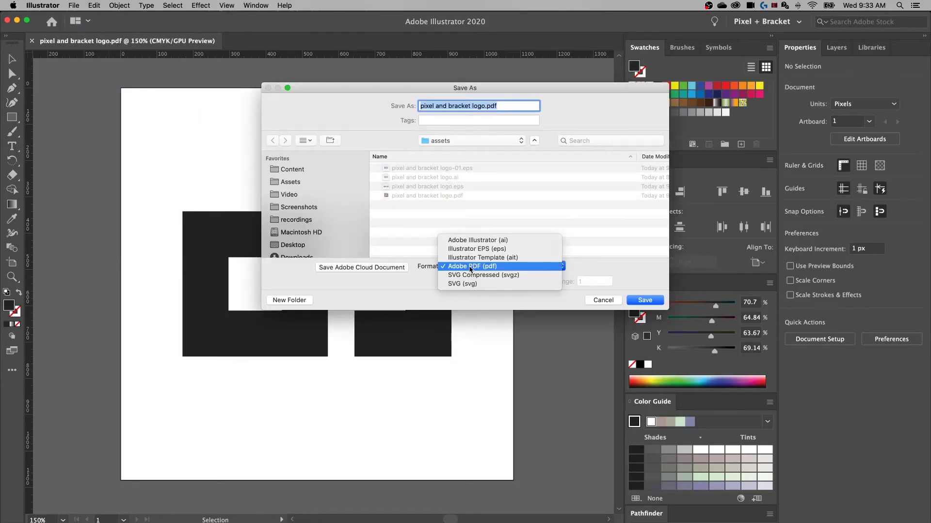
click(478, 286)
click(643, 300)
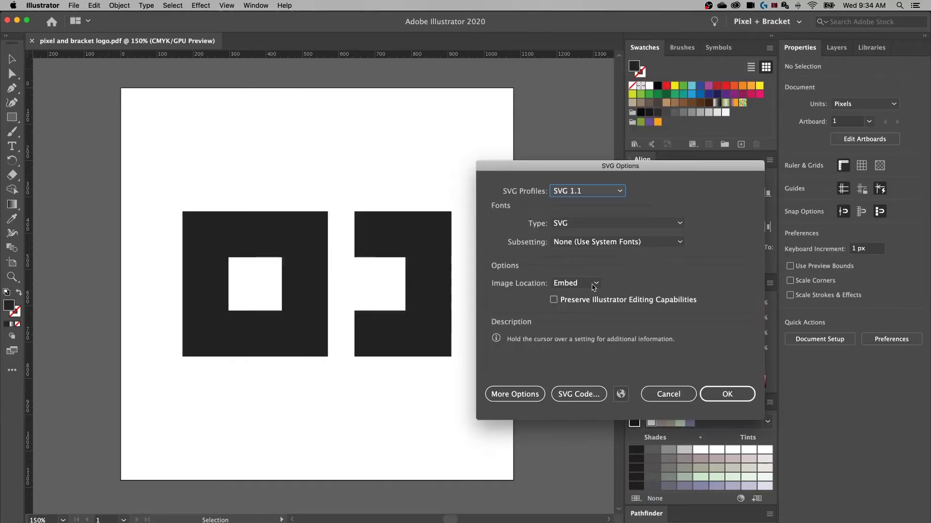
drag(583, 171, 214, 110)
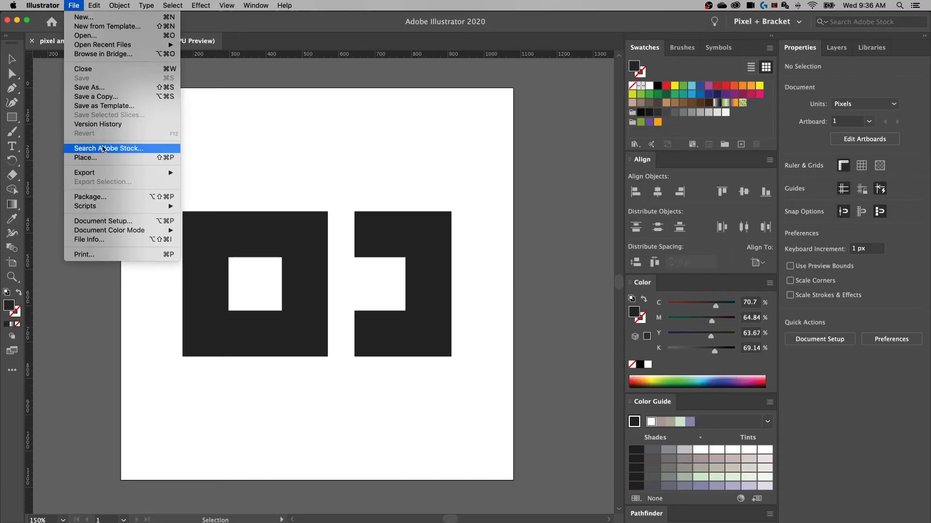
In Save for Web (Legacy), set a transparent PNG-24 output and proceed to save it
mouse_move(104, 174)
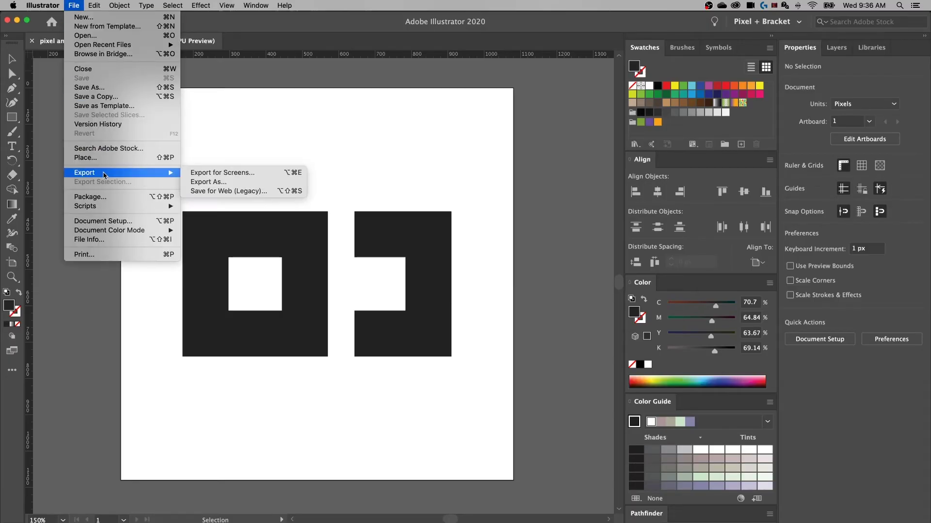
click(250, 192)
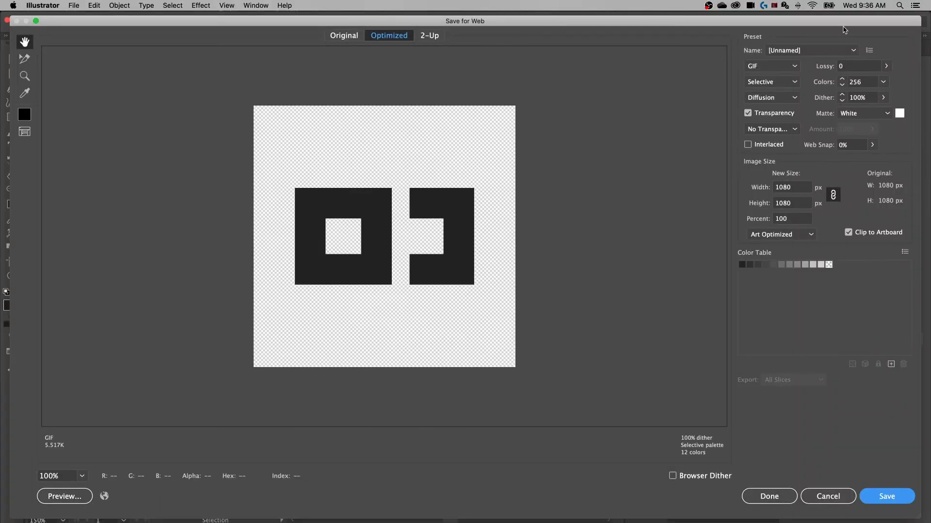
drag(920, 20, 715, 12)
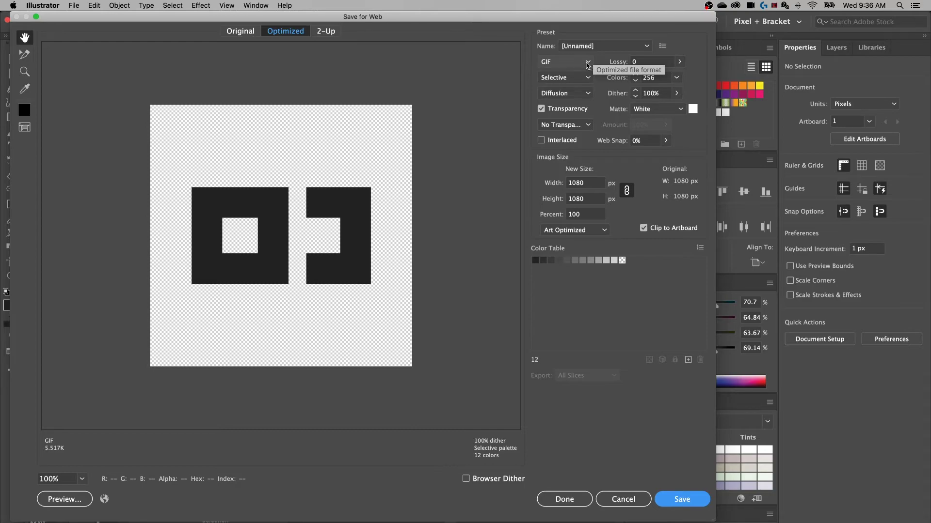
click(587, 63)
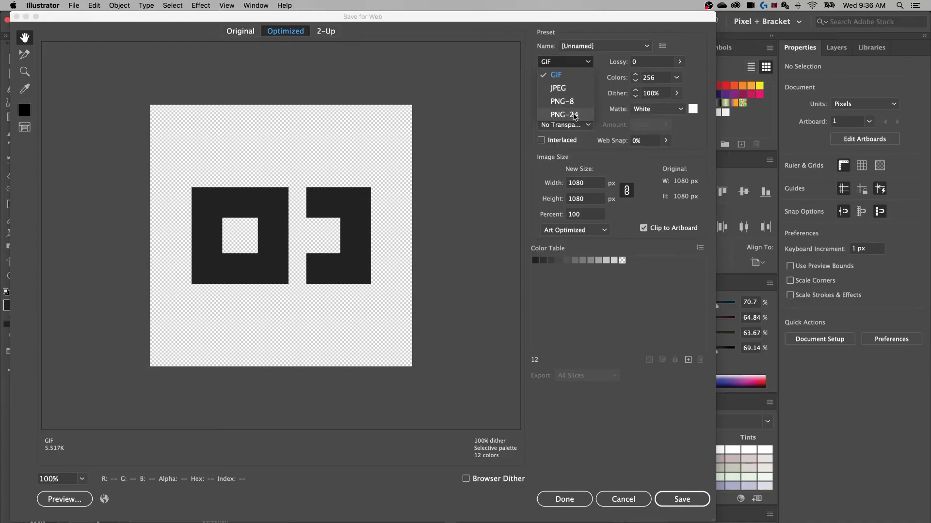
click(564, 115)
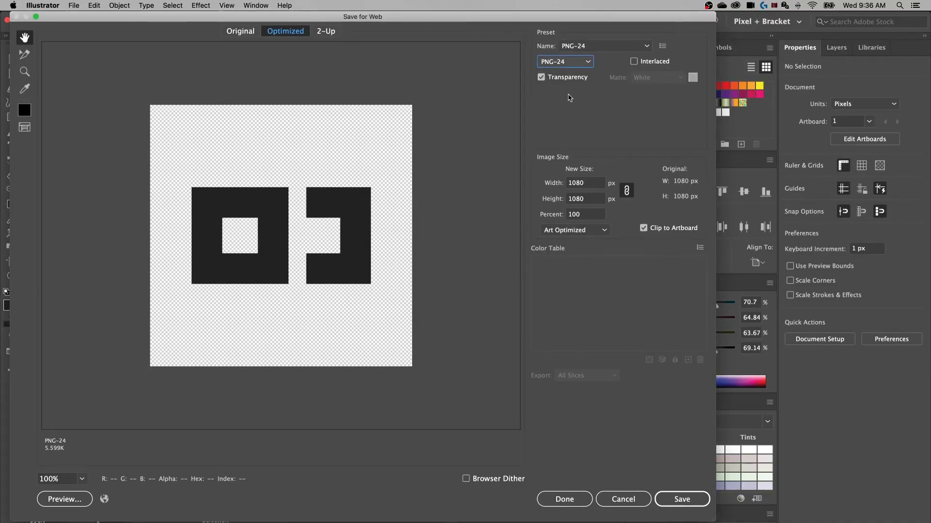
click(542, 79)
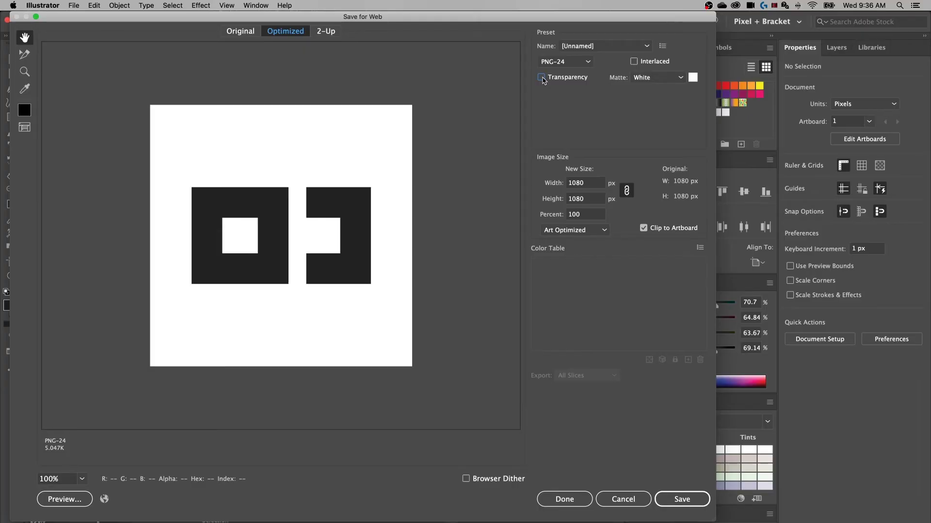
click(542, 79)
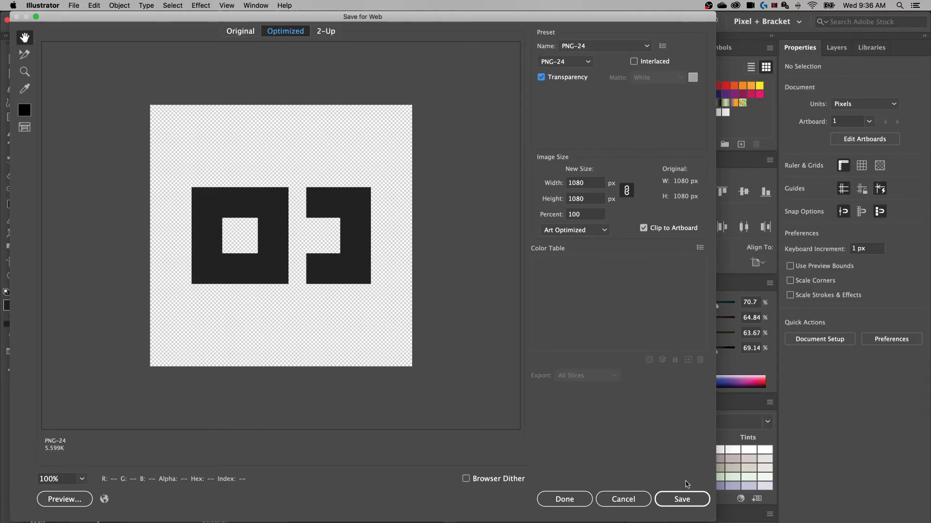
click(685, 499)
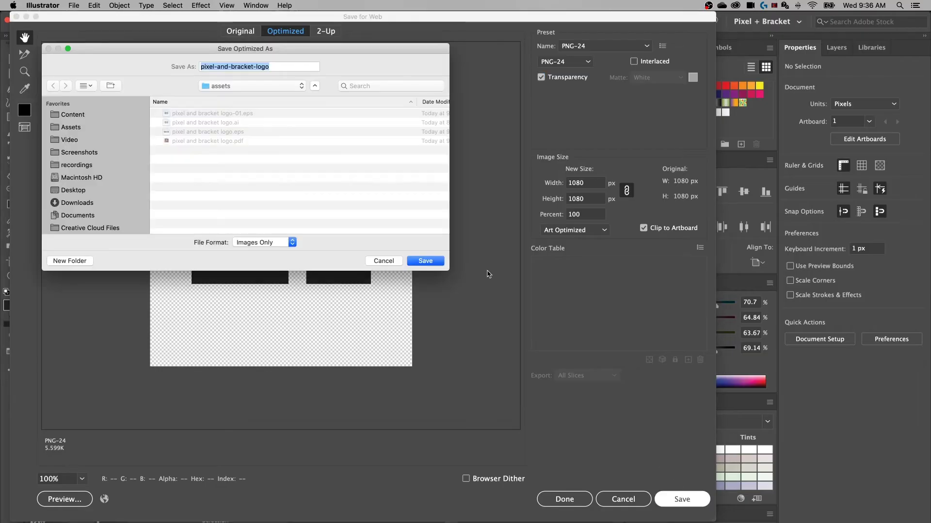
Cancel the Save Optimized As and web export windows without saving the PNG
click(389, 264)
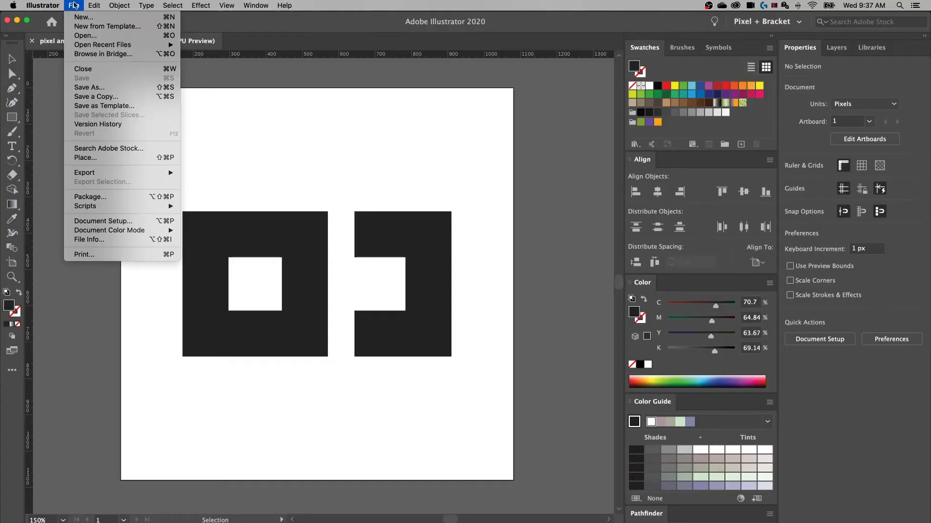
mouse_move(101, 173)
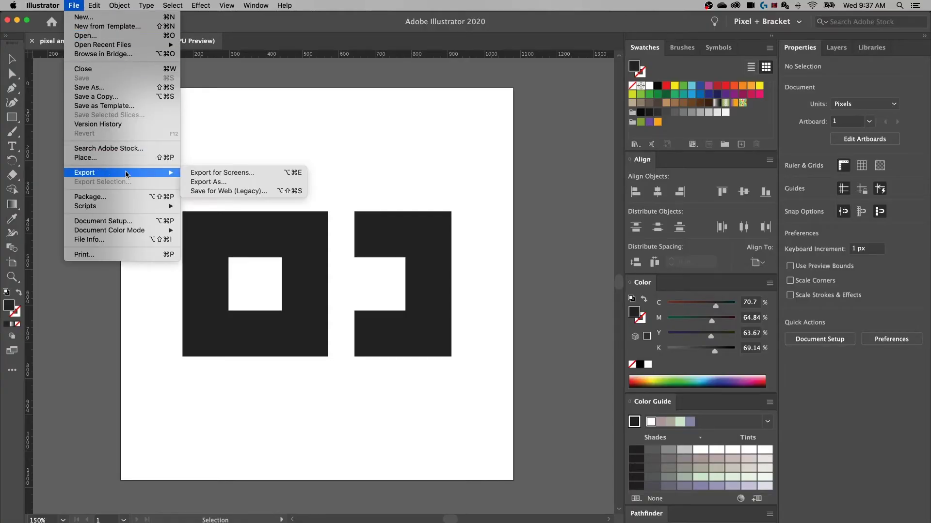
Open Export for Screens on the Artboards tab with Artboard 1 checked for 1x and 100px PNGs
click(233, 175)
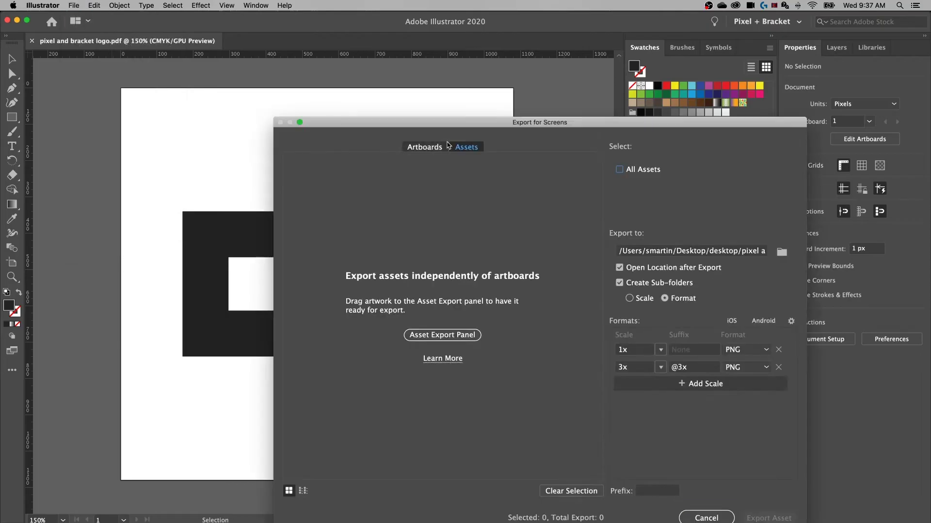
drag(461, 125, 321, 58)
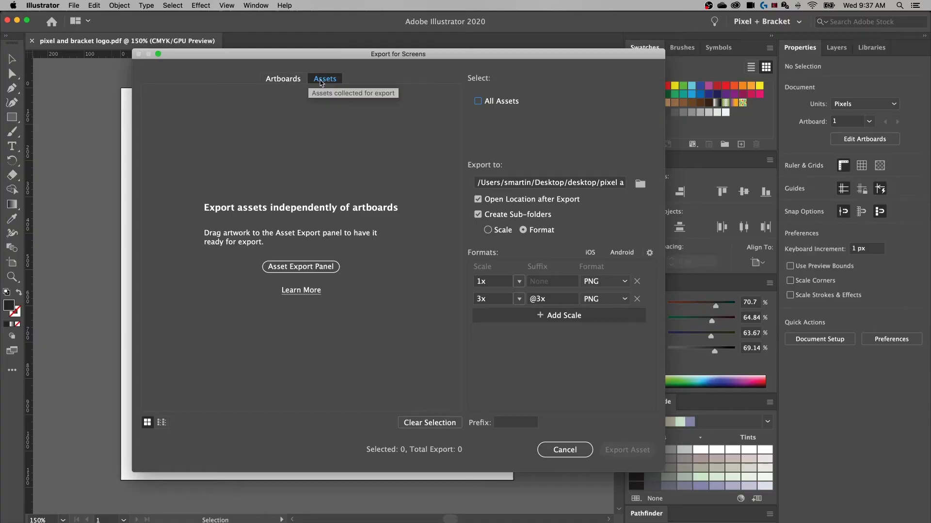
click(284, 80)
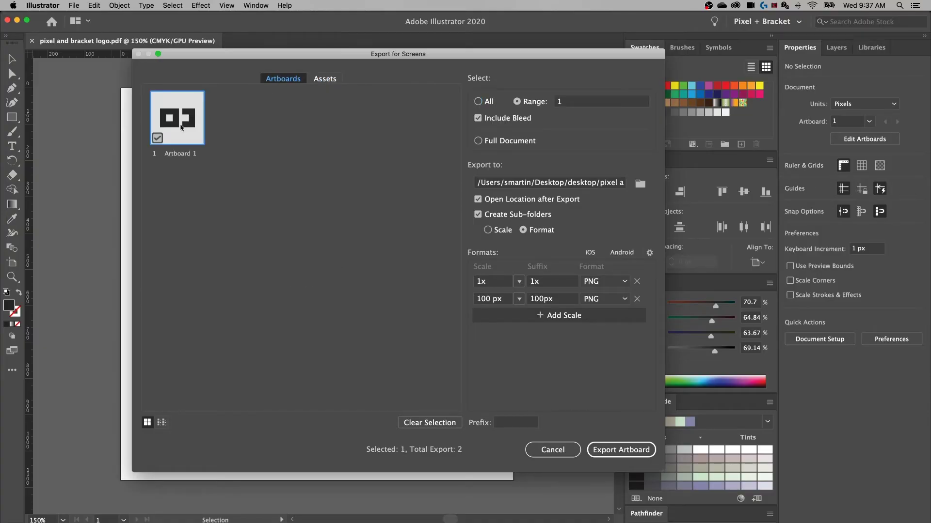
click(170, 139)
click(168, 135)
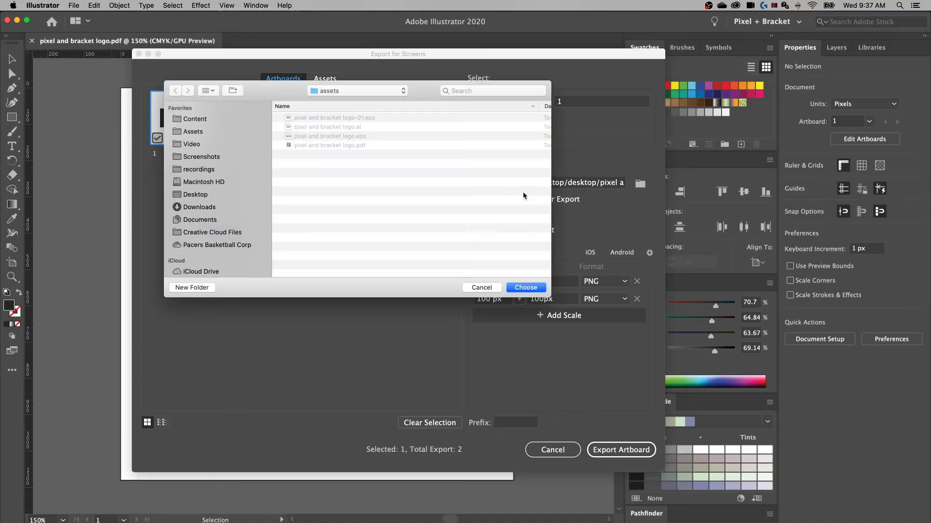
Choose the assets folder as the Export to location, with format sub-folders for 2 PNGs
click(539, 288)
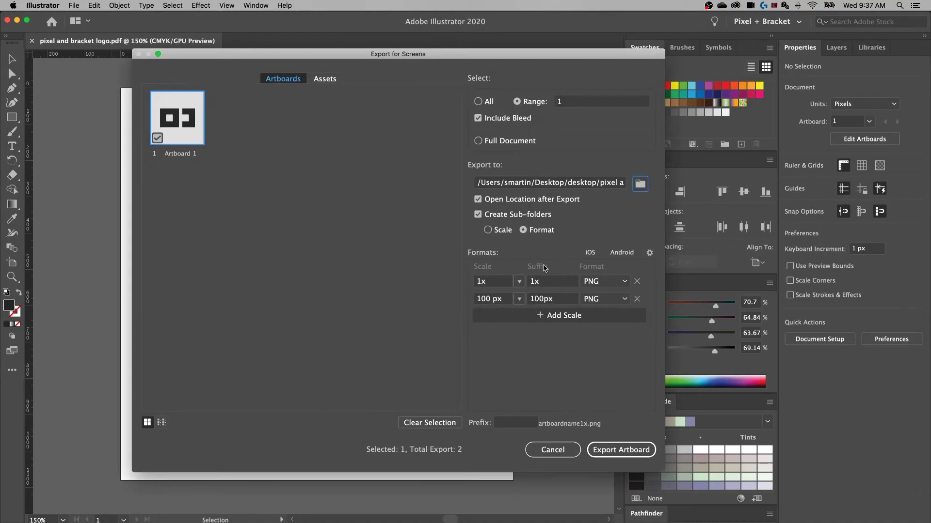
click(520, 300)
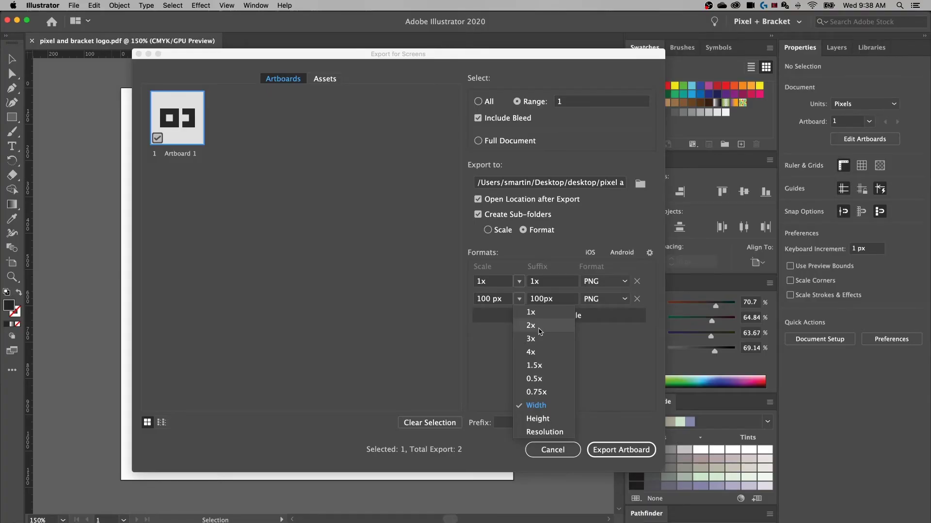
click(544, 409)
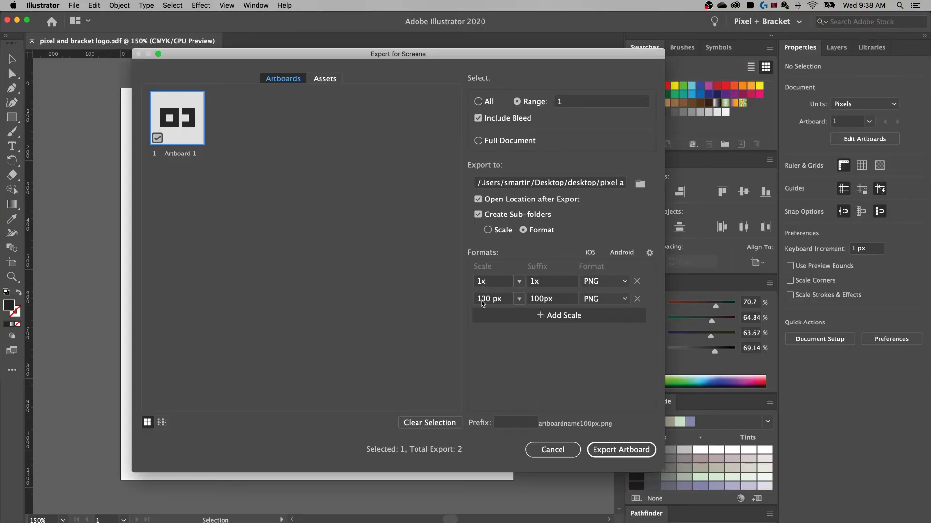
click(519, 299)
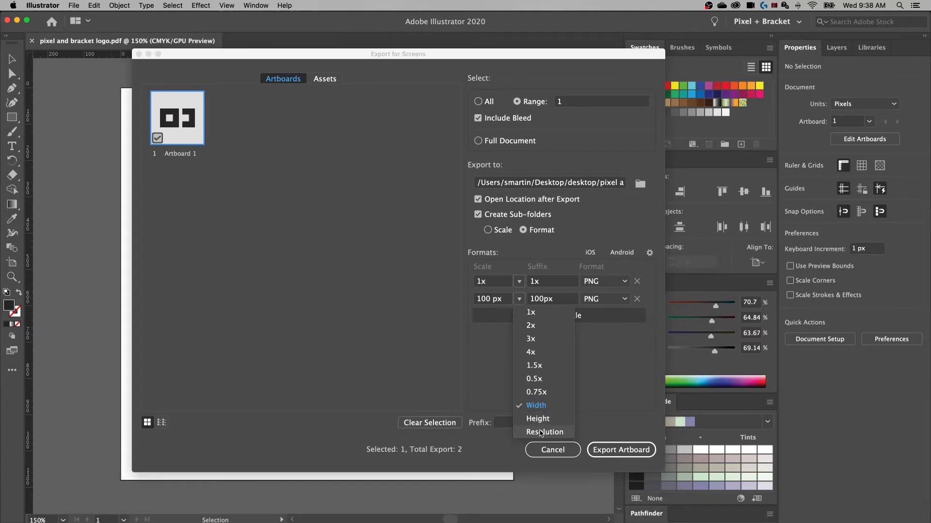
click(496, 357)
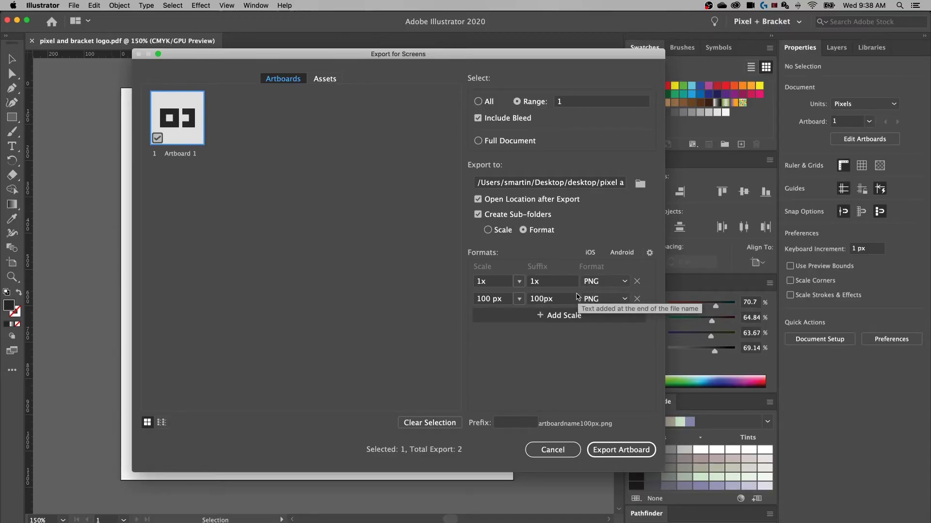
click(616, 451)
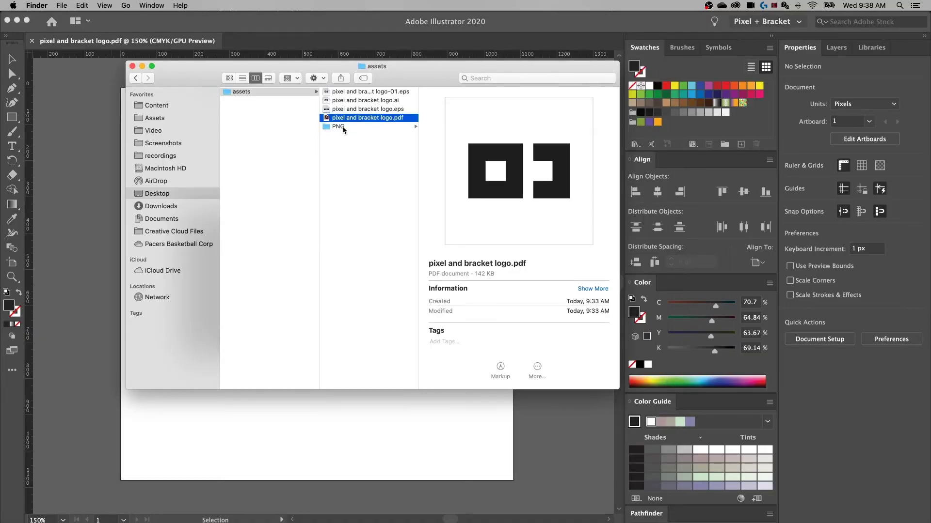
Quick Look Artboard 11x.png (1080×1080) and Artboard 1100px.png (100×100) in the assets PNG folder
click(343, 127)
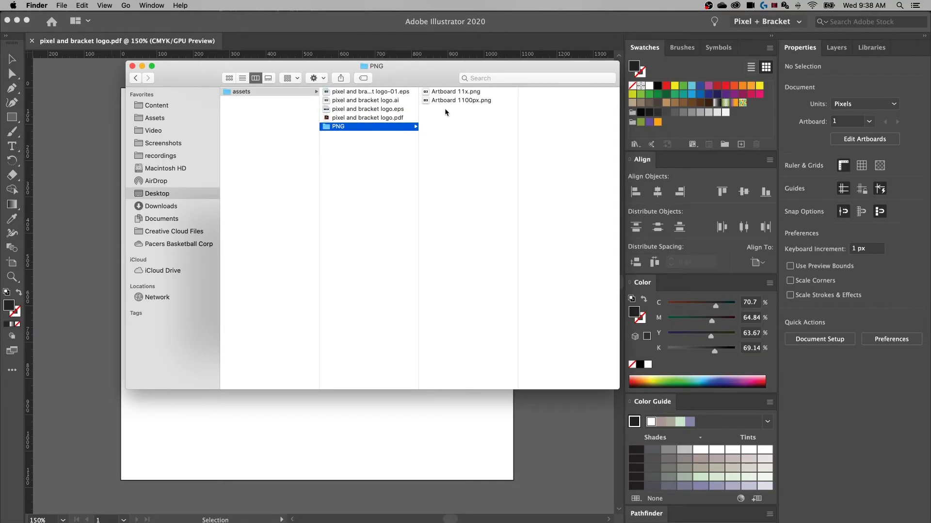
click(458, 91)
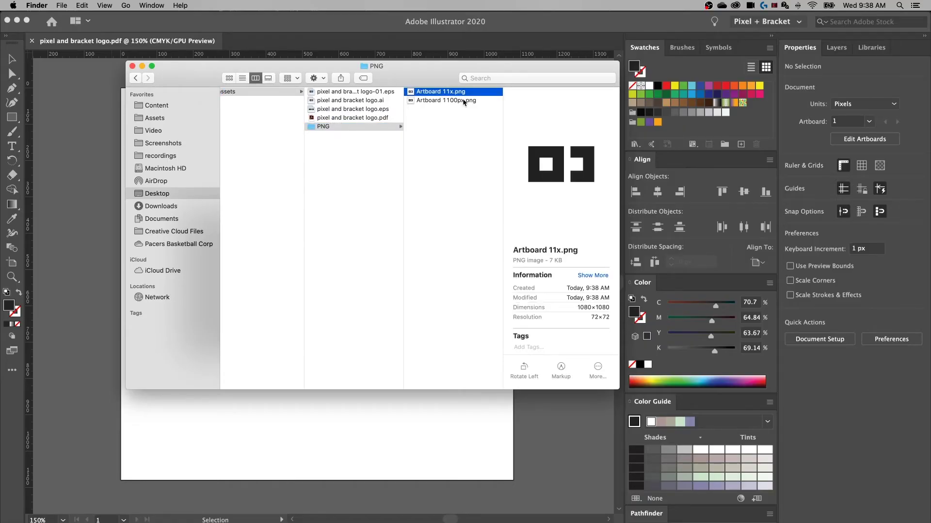
key(space)
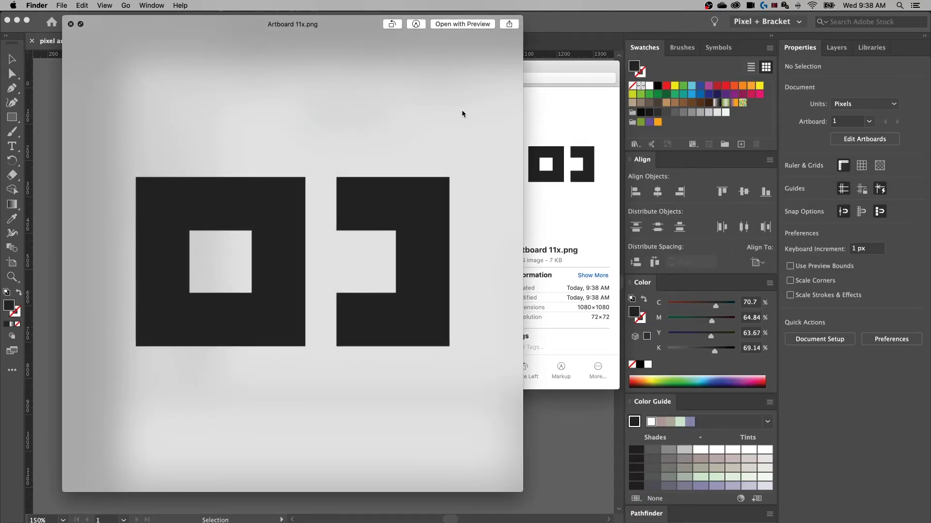
key(Down)
key(space)
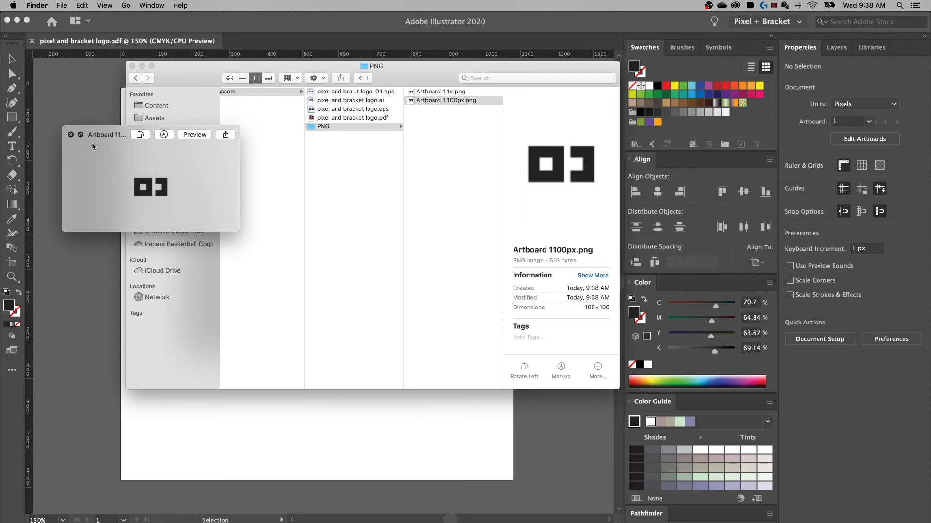
drag(92, 146, 309, 157)
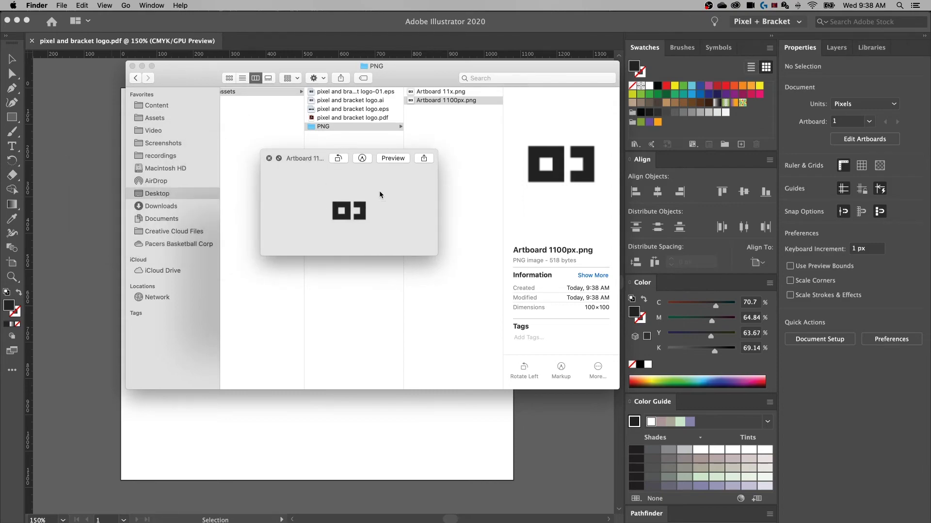
key(space)
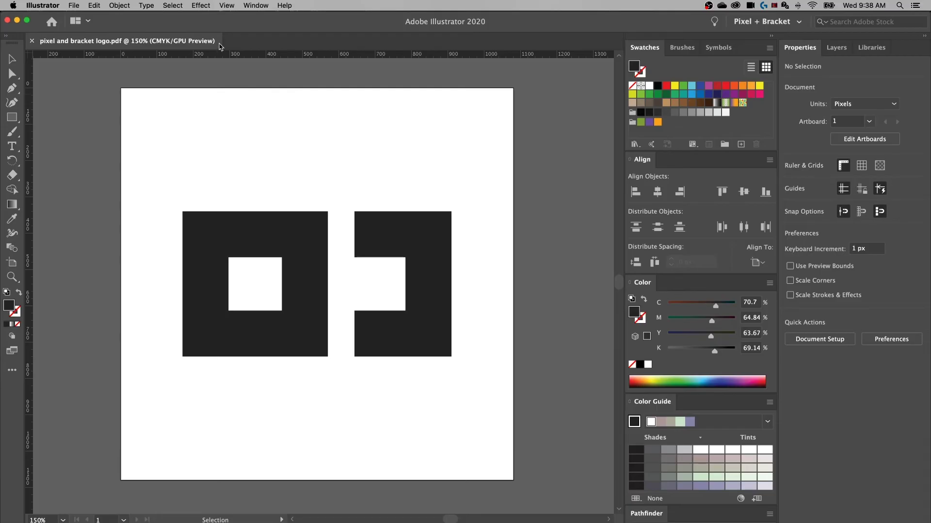
Open the Asset Export panel from the Window menu and pan the artwork aside
click(253, 7)
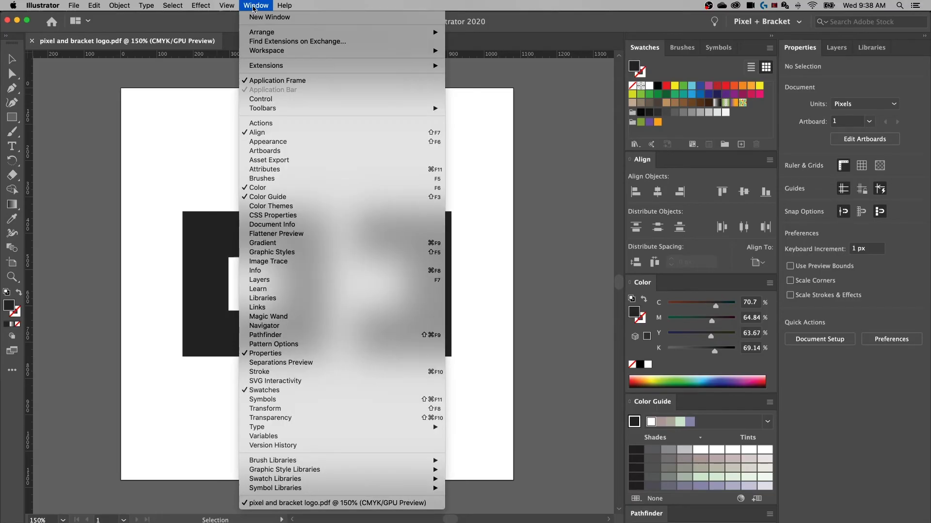
click(272, 161)
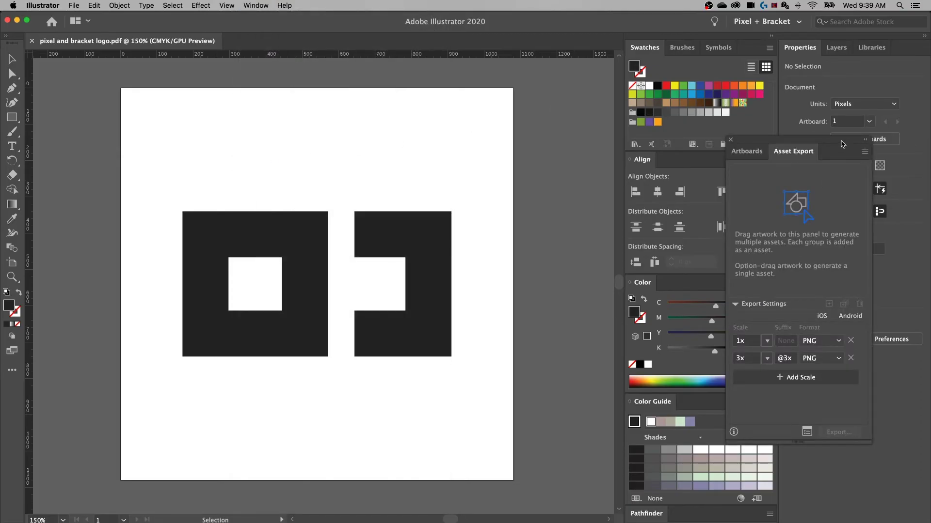
drag(843, 140, 544, 90)
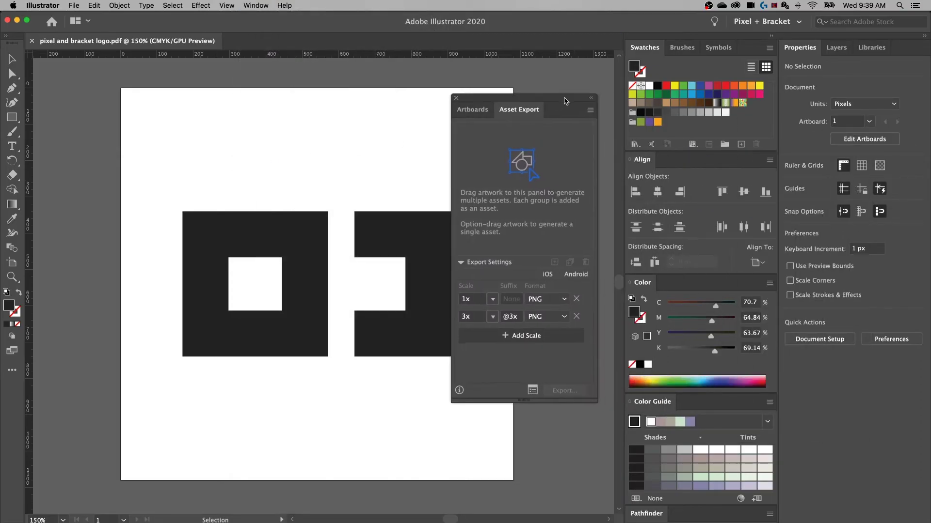
key(space)
drag(327, 126, 215, 123)
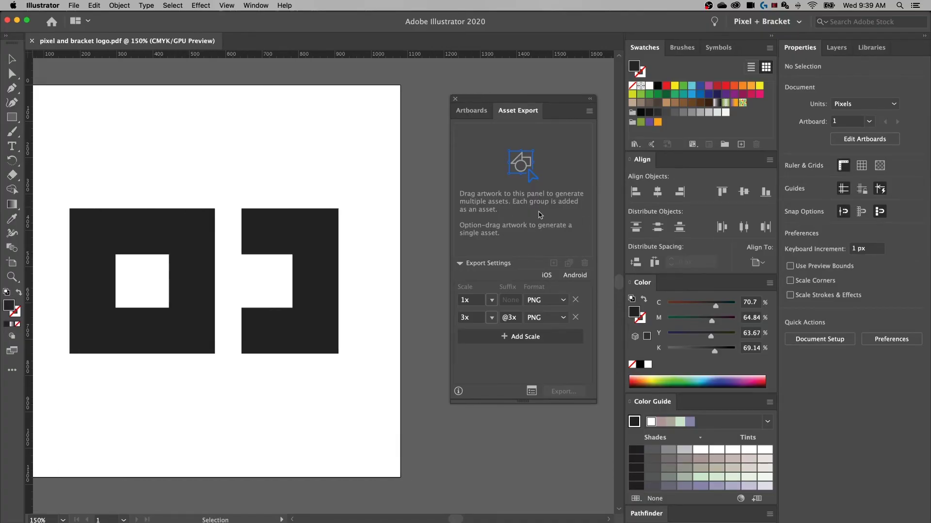
Drag the whole logo group into the panel as Asset 1 and open its Export for Screens settings
click(320, 235)
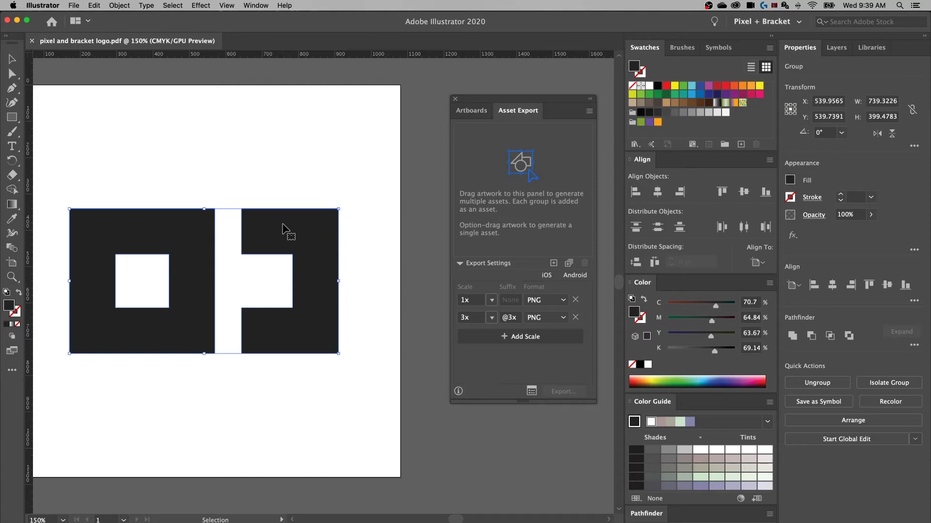
drag(309, 221, 495, 182)
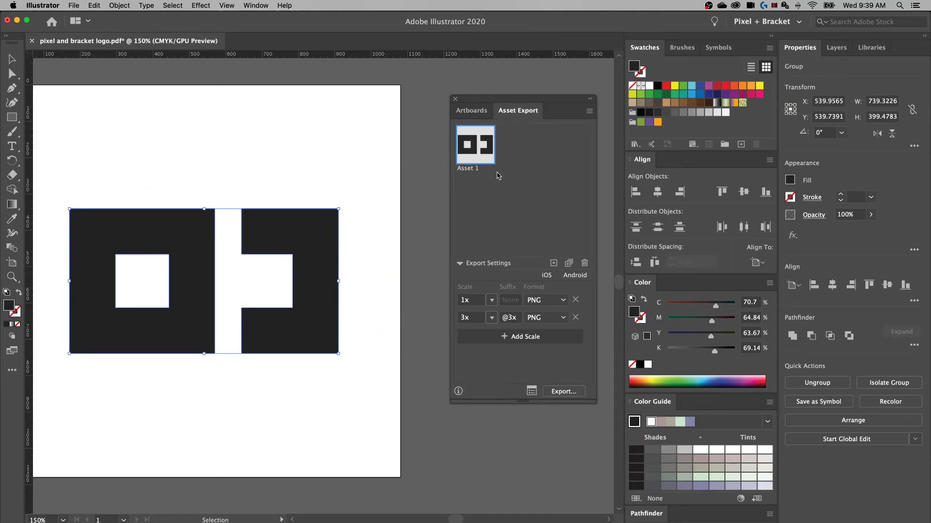
drag(544, 104, 476, 94)
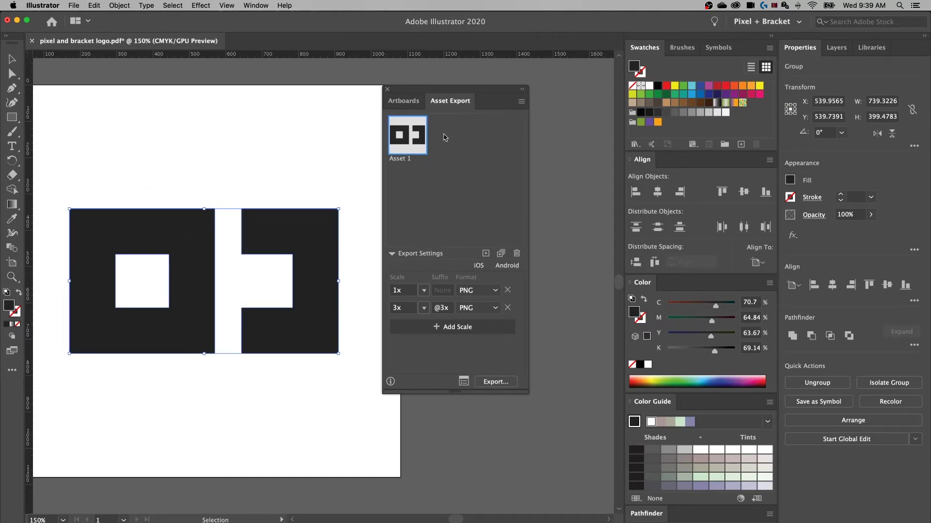
click(462, 382)
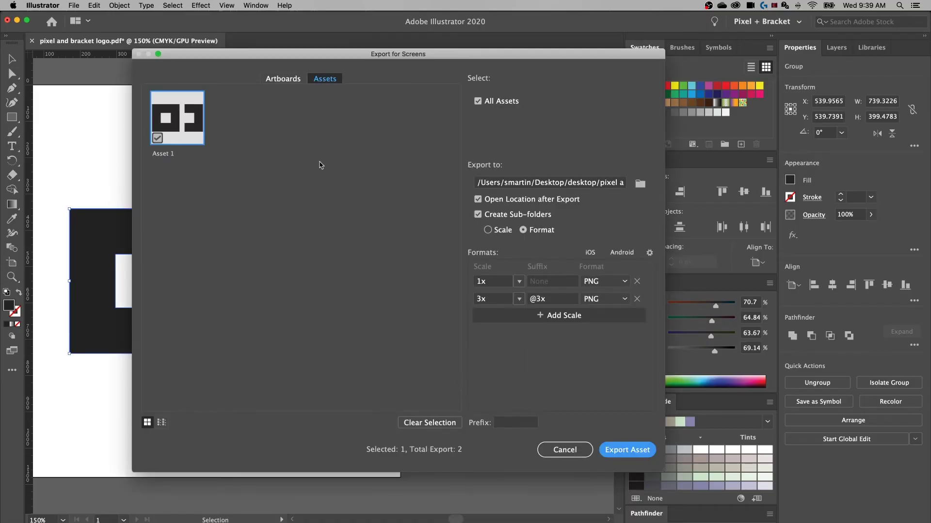
Compare the Artboards and Assets tabs, then export Asset 1 as 1x and 3x PNGs
drag(381, 56, 318, 55)
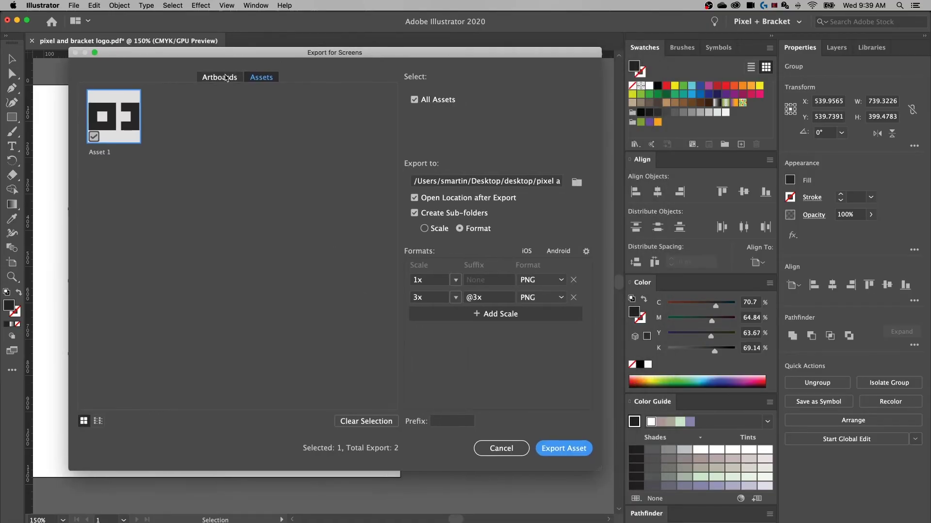
click(232, 81)
click(261, 79)
click(220, 78)
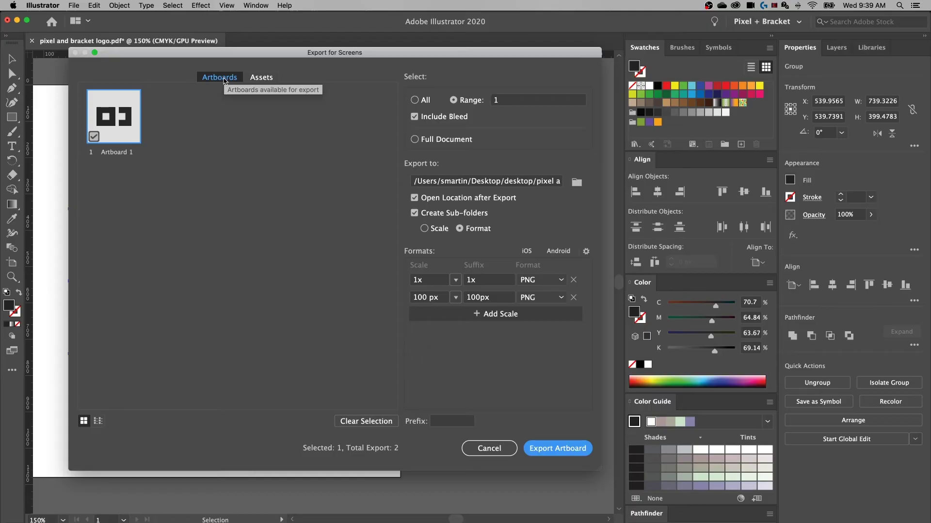
click(273, 83)
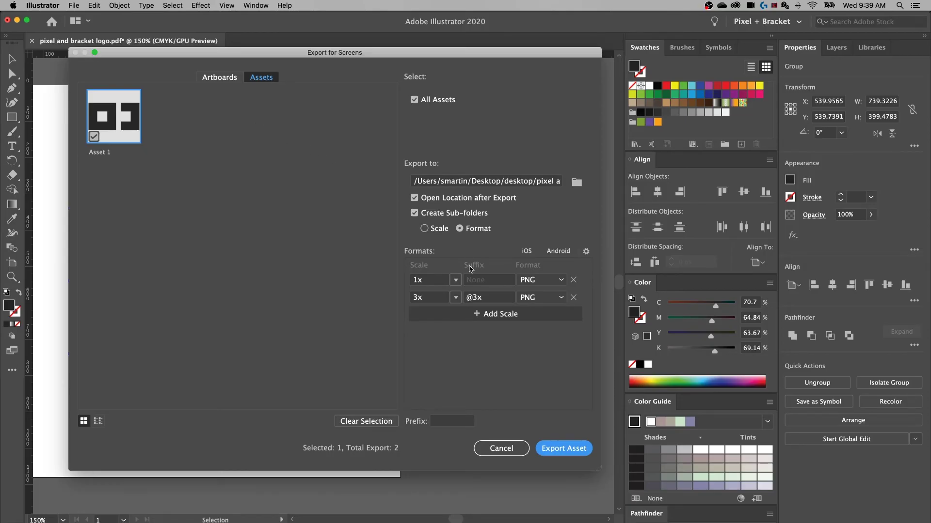
click(562, 449)
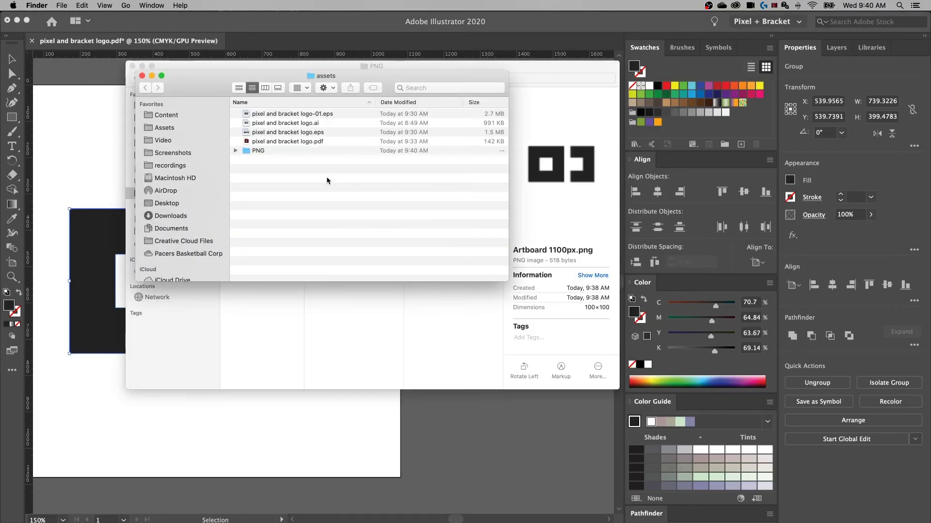
click(236, 151)
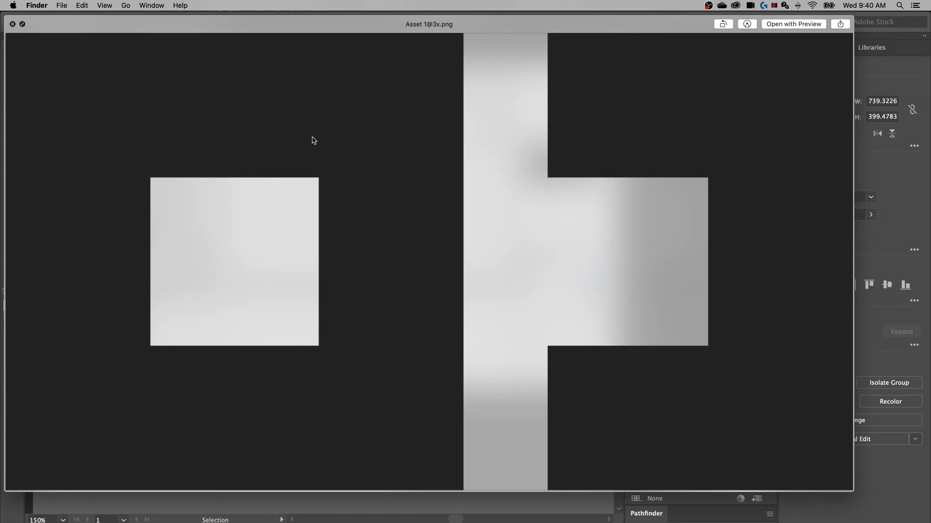
key(Up)
key(Down)
key(Up)
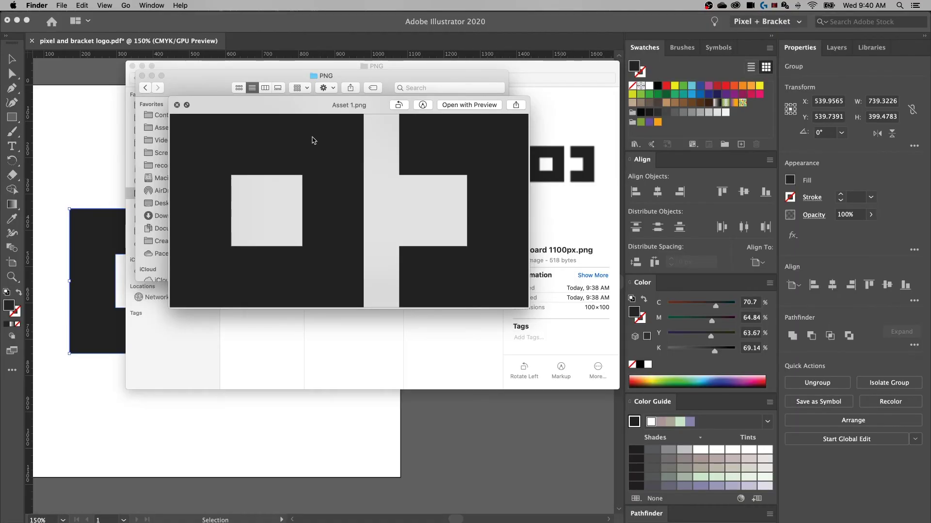
key(space)
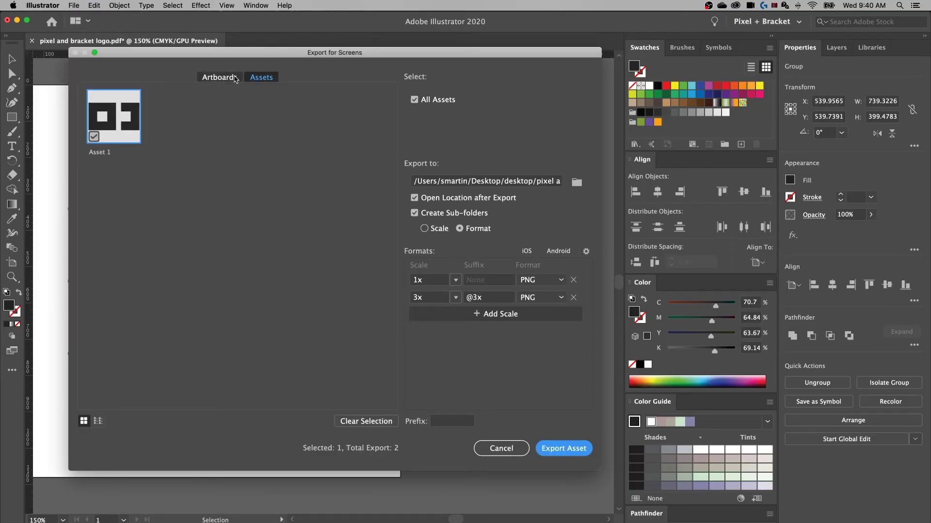
click(552, 283)
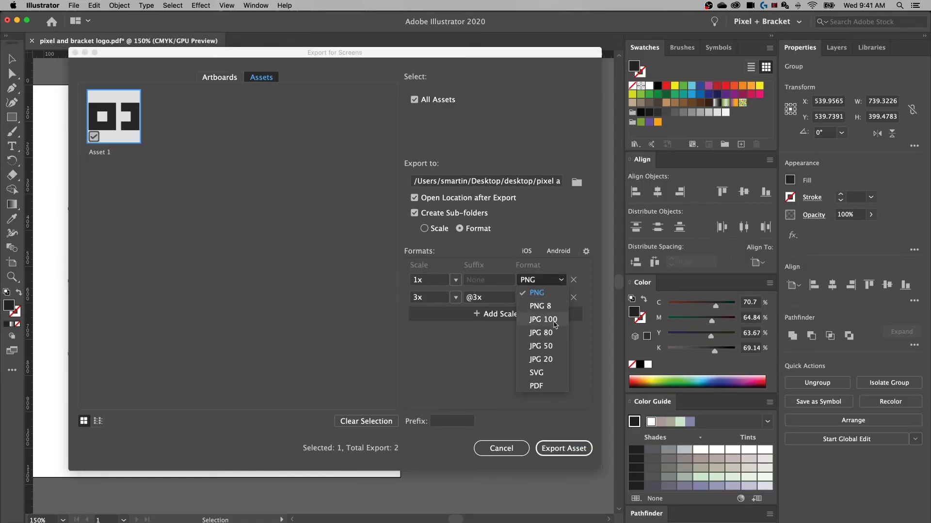
click(582, 335)
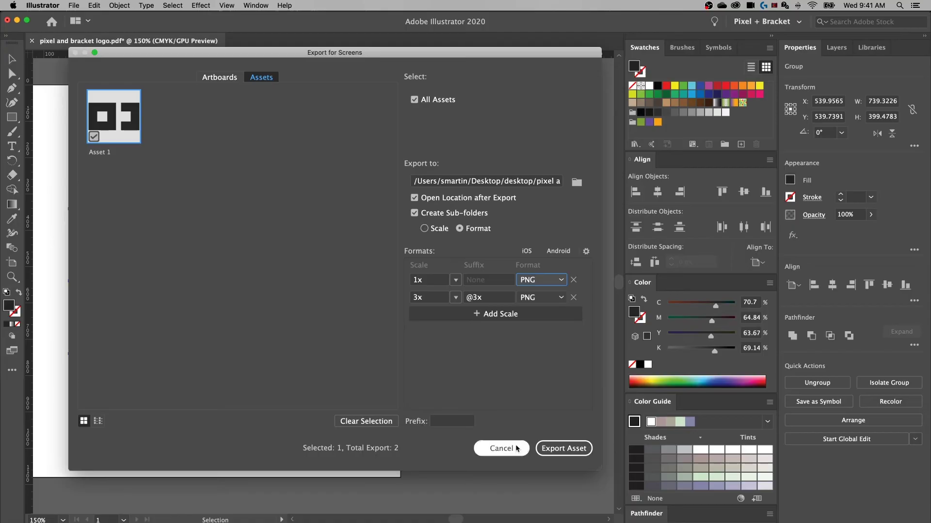